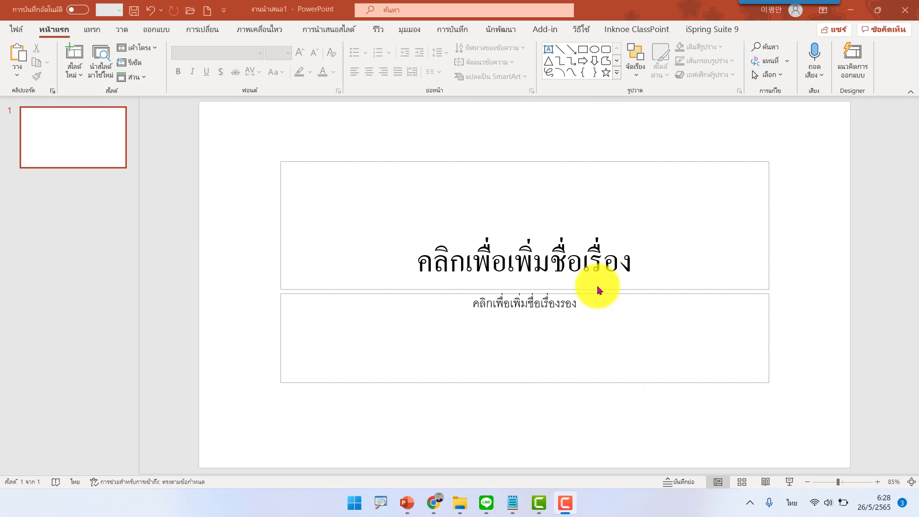
# Switch slide 1 to the Blank layout, removing its title and subtitle placeholders.
pyautogui.click(150, 47)
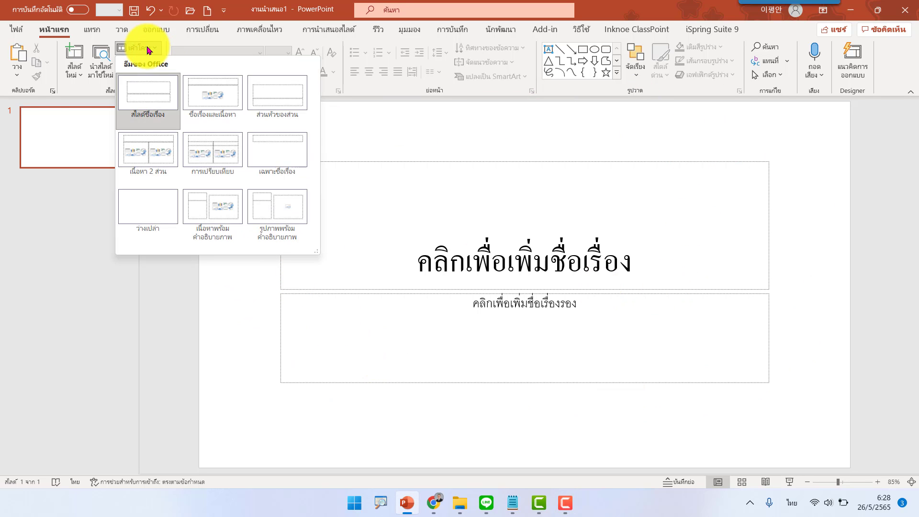
pyautogui.click(142, 208)
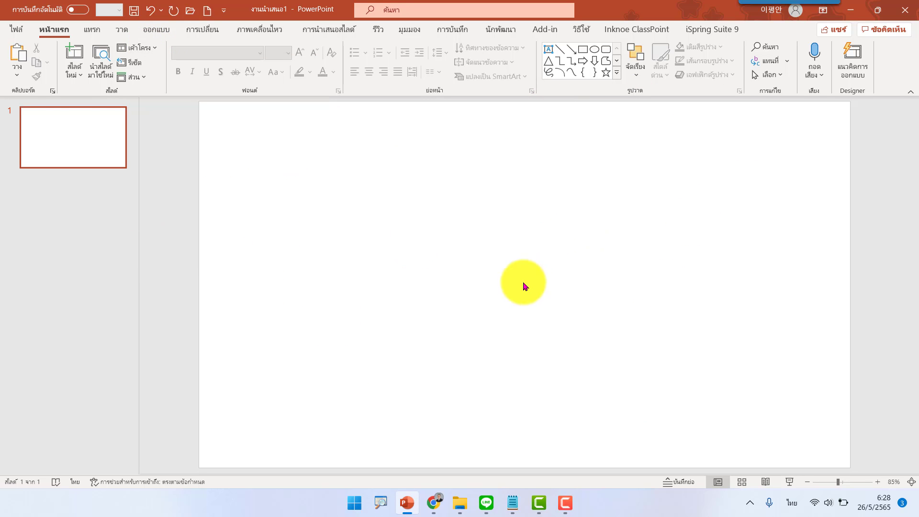
# In Chrome, search Google for 'background' using the suggestion.
pyautogui.click(433, 503)
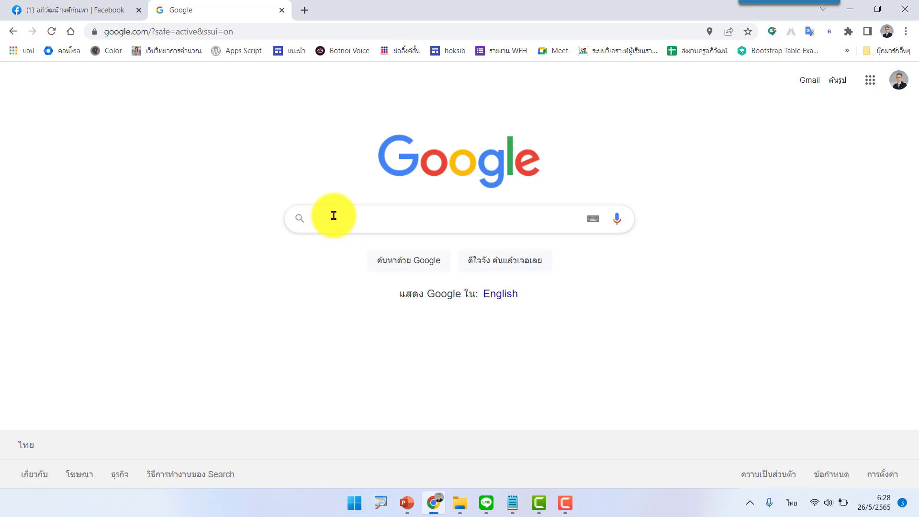
pyautogui.write('ิ')
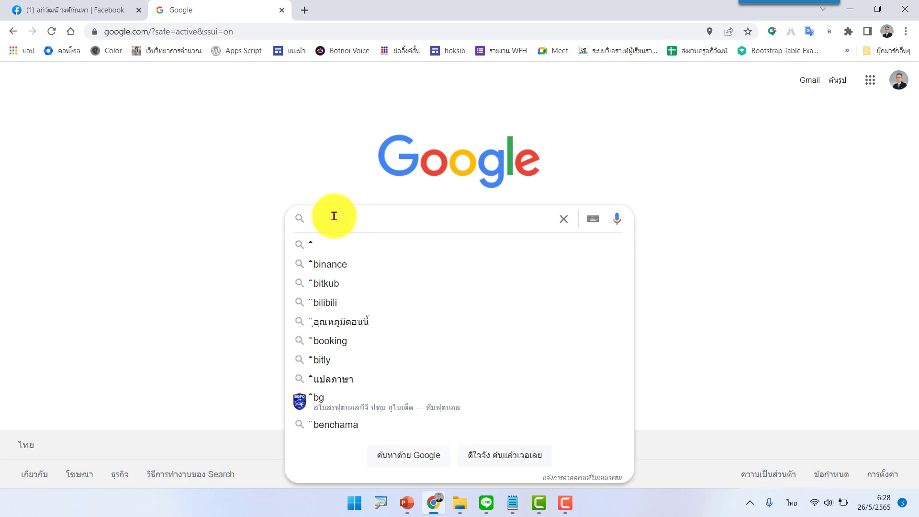
pyautogui.press('BackSpace')
pyautogui.write('b')
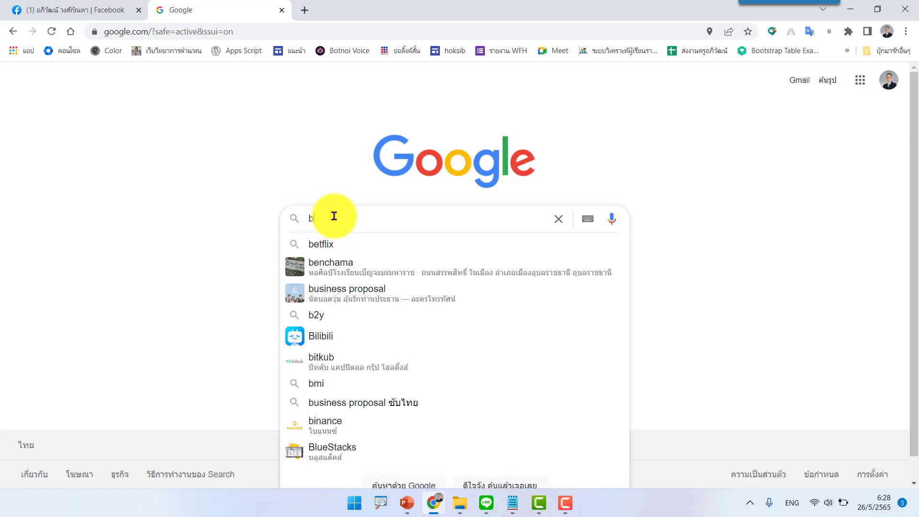
pyautogui.write('ac')
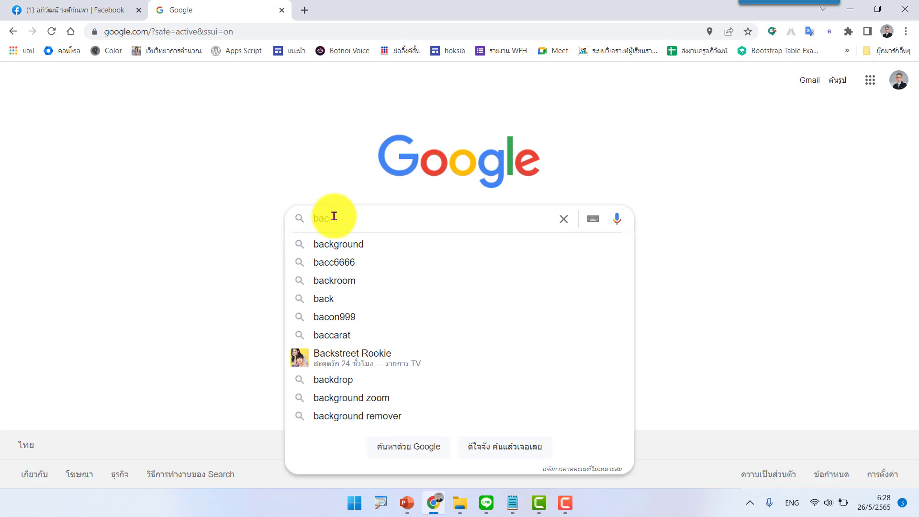
pyautogui.click(410, 247)
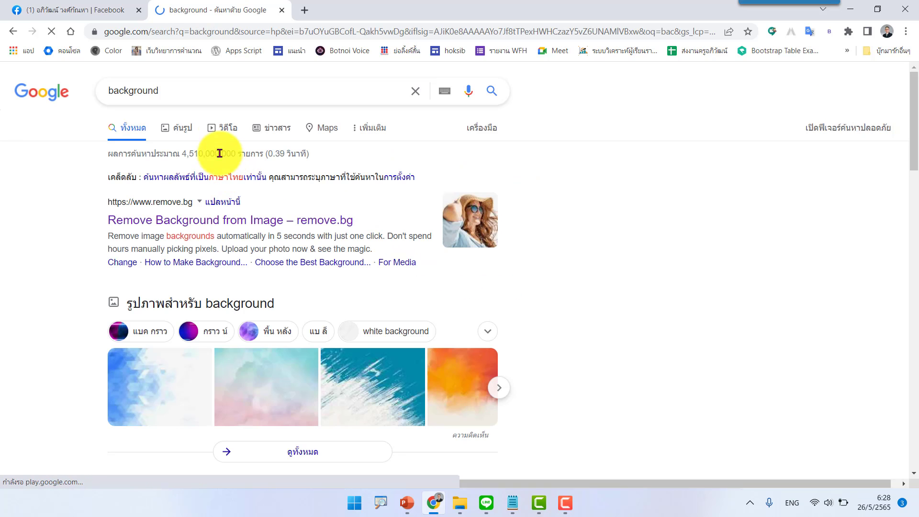
# Extend the query to 'background channel' and run the search.
pyautogui.click(212, 93)
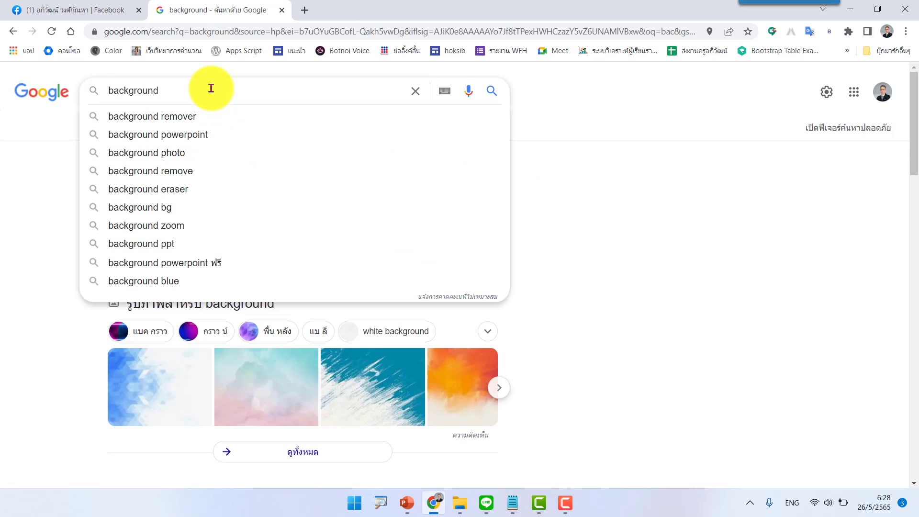
pyautogui.write(' c')
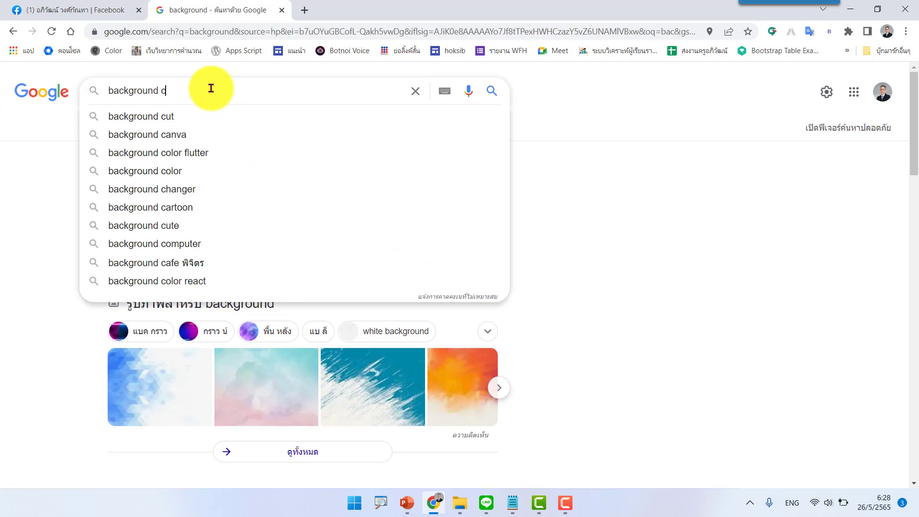
pyautogui.write('han')
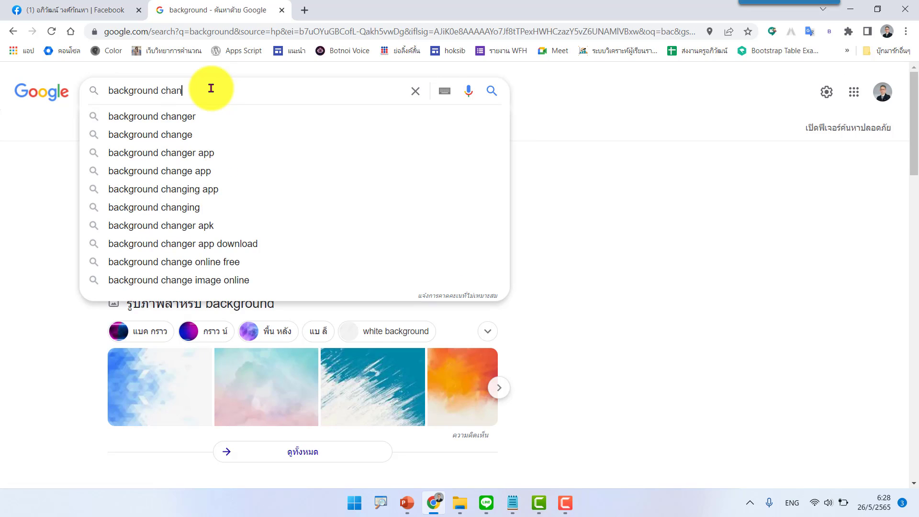
pyautogui.write('nel')
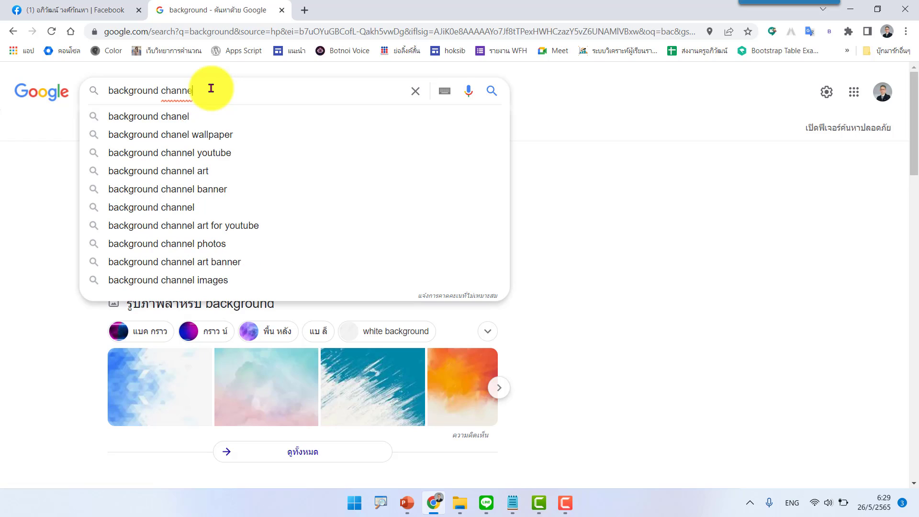
pyautogui.click(201, 117)
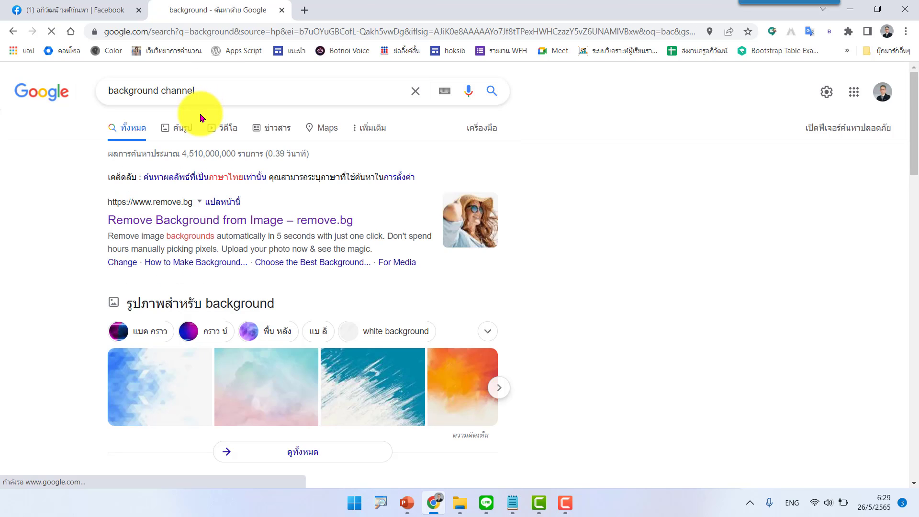
# Copy the 2560x1440 Abstract Galaxy wallpaper from Google Images and return to PowerPoint.
pyautogui.click(186, 134)
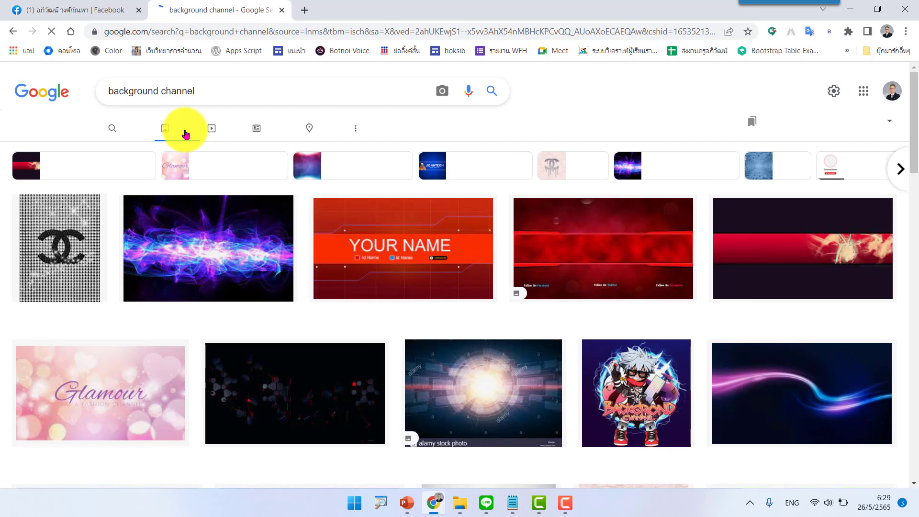
pyautogui.scroll(-3, 369, 280)
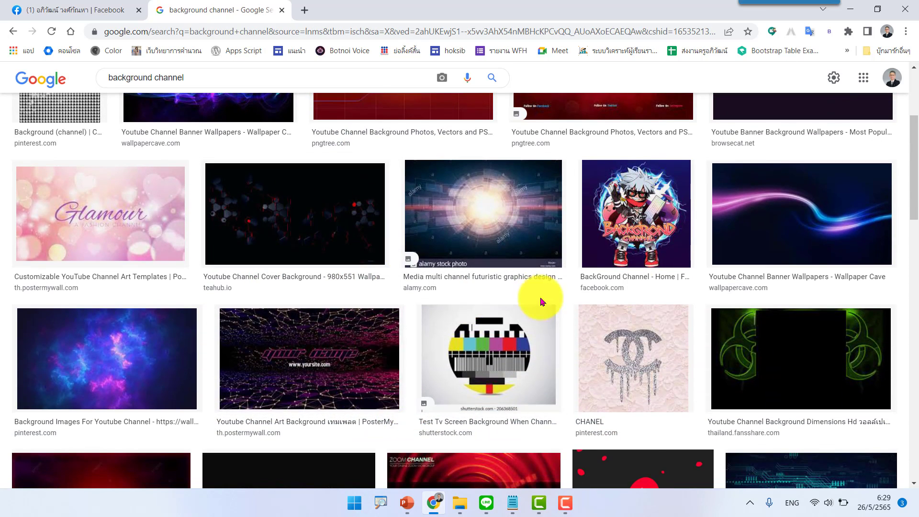
pyautogui.click(792, 217)
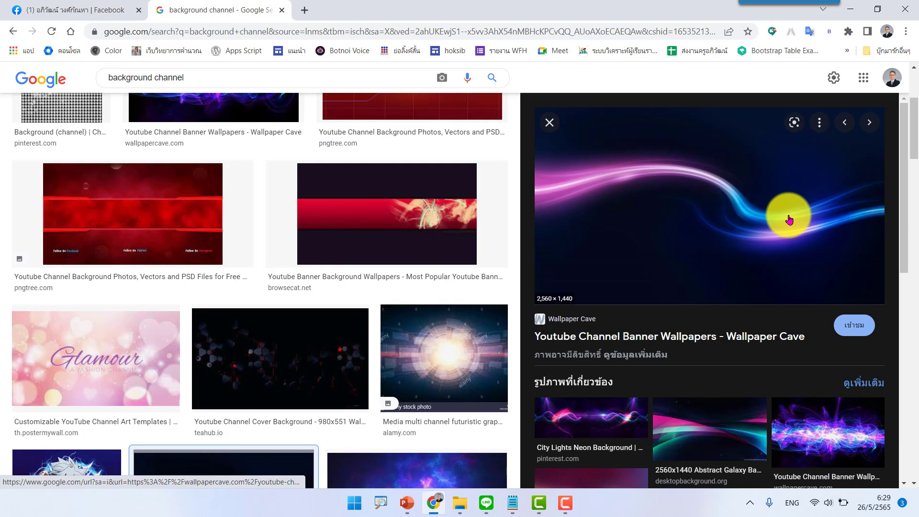
pyautogui.scroll(-2, 789, 219)
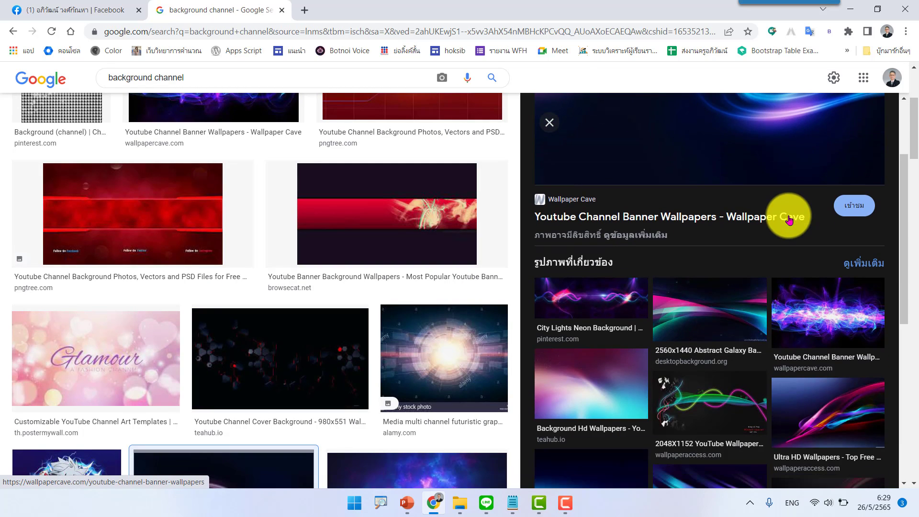
pyautogui.click(716, 327)
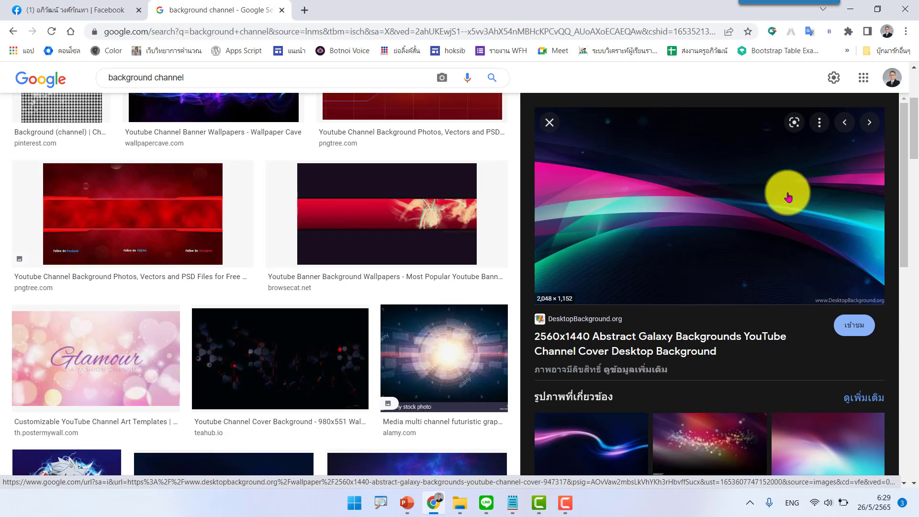
pyautogui.rightClick(661, 192)
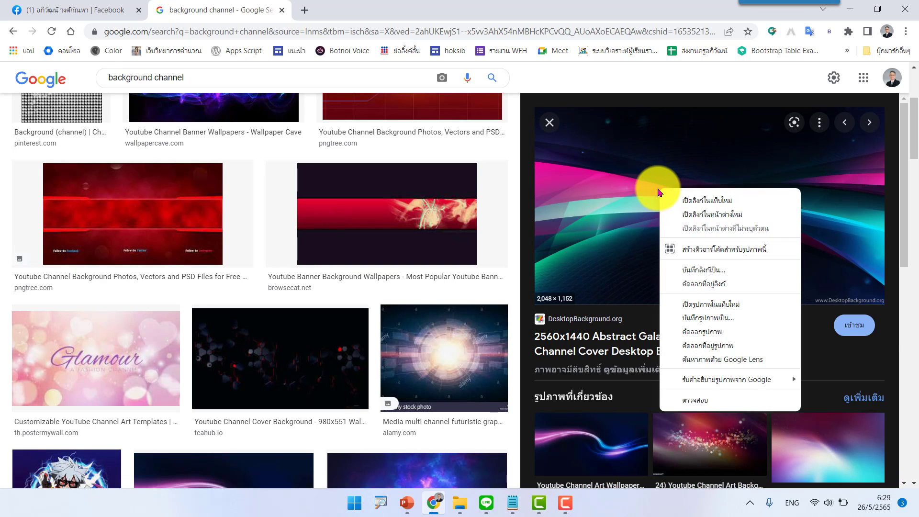
pyautogui.click(696, 332)
pyautogui.moveTo(432, 503)
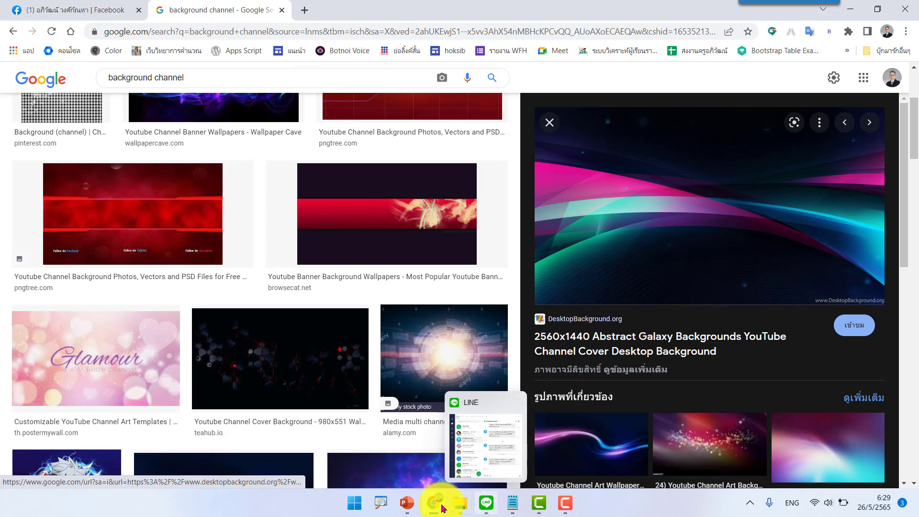
pyautogui.click(407, 503)
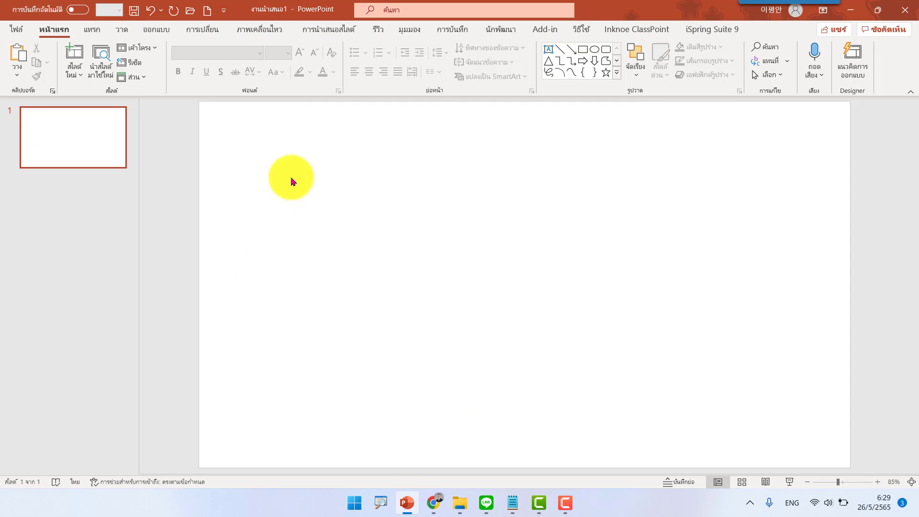
# Paste the Abstract Galaxy picture onto the slide as a full background and dismiss Designer.
pyautogui.rightClick(306, 174)
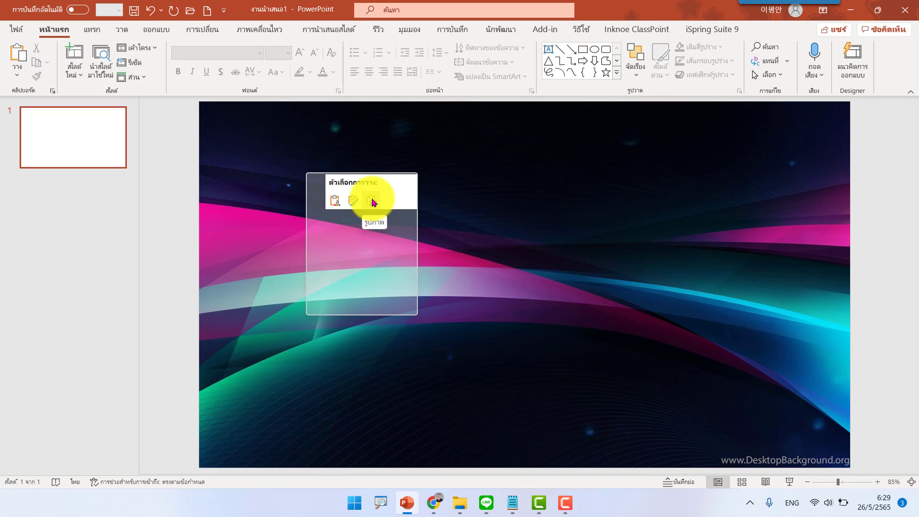
pyautogui.click(374, 202)
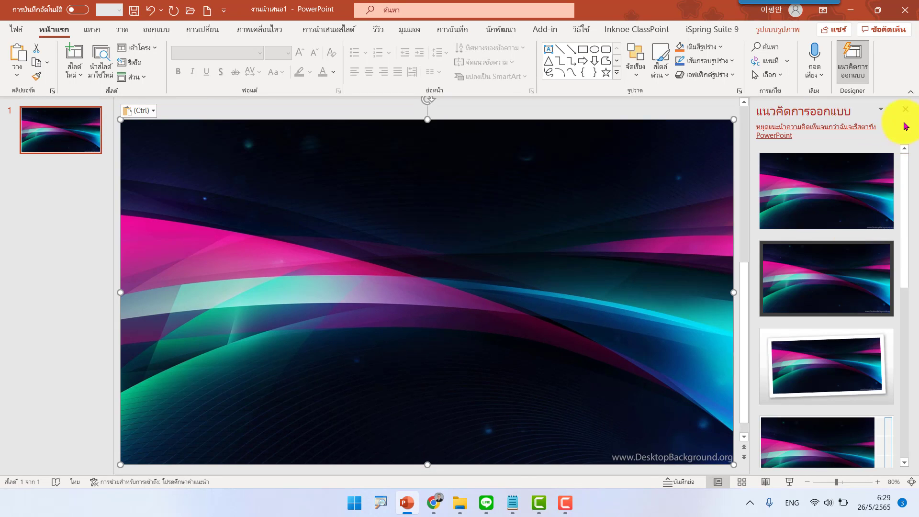
pyautogui.click(904, 109)
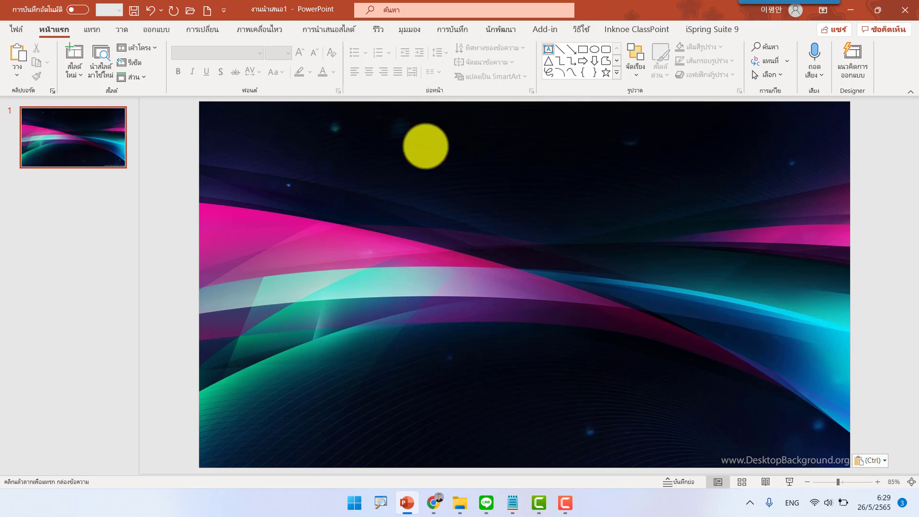
# Draw a text box for the teacher's name, centred, white and 48 pt.
pyautogui.moveTo(251, 252); pyautogui.dragTo(400, 305)
pyautogui.write('ครูอภิวัฒน์')
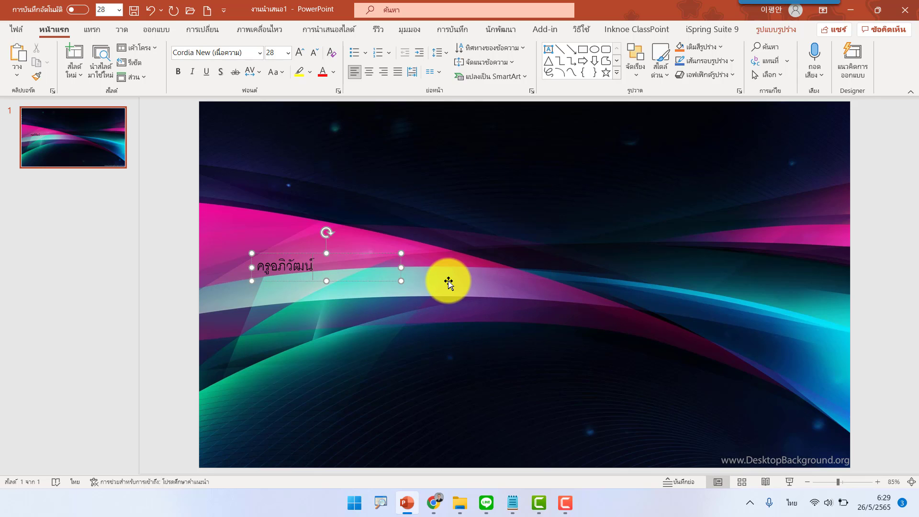
pyautogui.moveTo(402, 267); pyautogui.dragTo(442, 269)
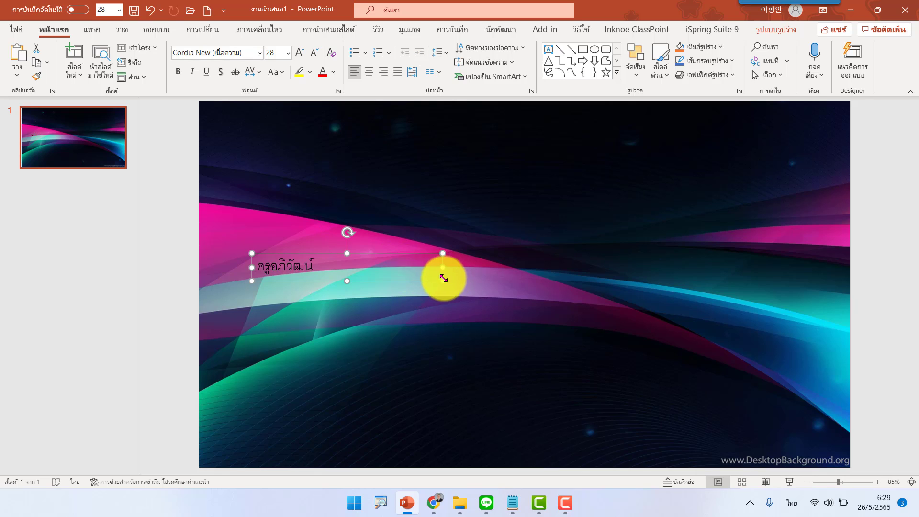
pyautogui.click(369, 72)
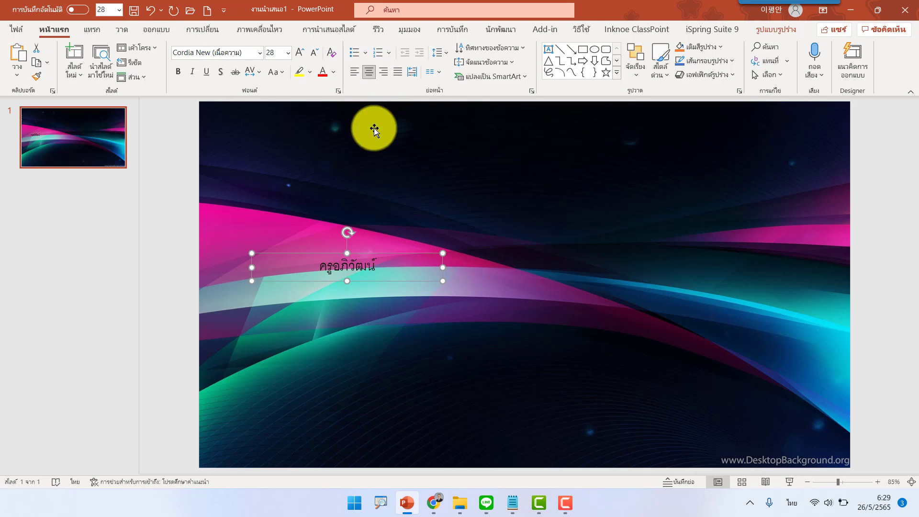
pyautogui.click(333, 79)
pyautogui.click(320, 98)
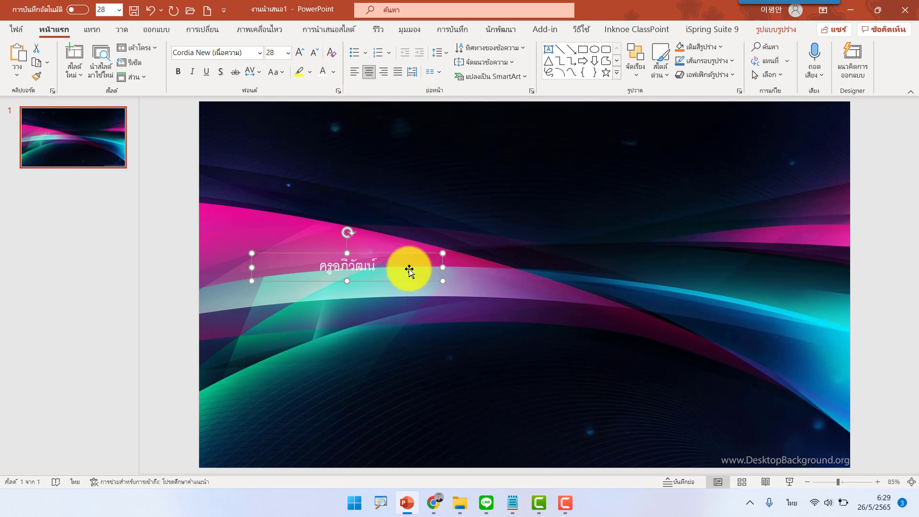
pyautogui.click(300, 52)
pyautogui.click(300, 52)
pyautogui.click(300, 52)
pyautogui.click(300, 53)
pyautogui.click(300, 52)
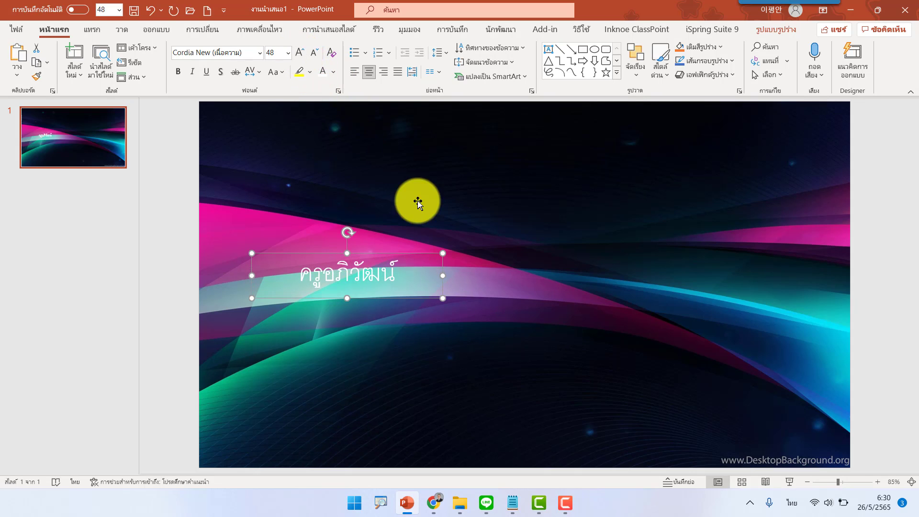
# Move the name box up and stretch it from the slide's left to right edge.
pyautogui.moveTo(410, 252)
pyautogui.mouseDown()
pyautogui.moveTo(514, 189)
pyautogui.moveTo(818, 213)
pyautogui.mouseUp()
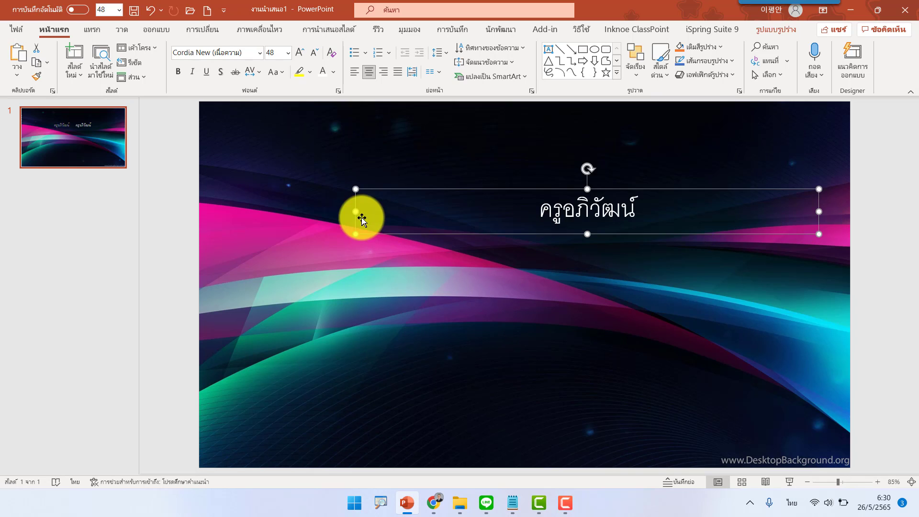
pyautogui.moveTo(356, 211); pyautogui.dragTo(199, 249)
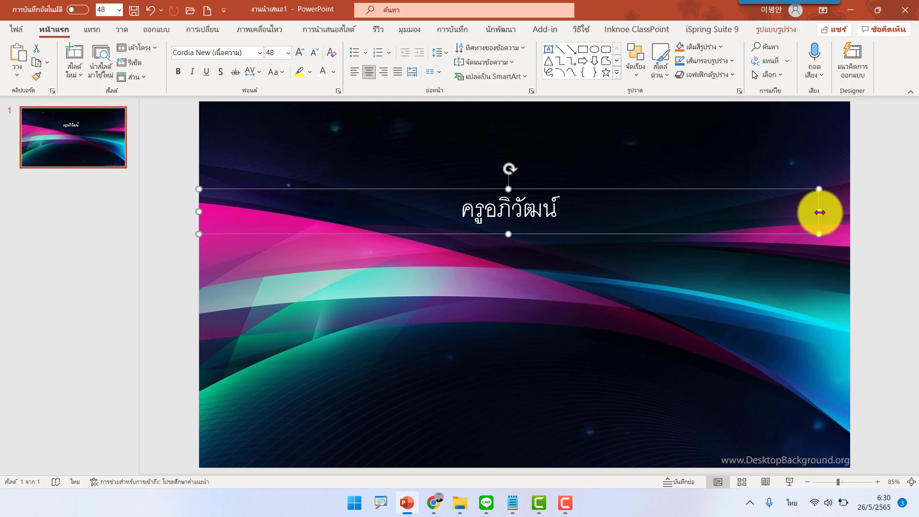
pyautogui.moveTo(819, 213); pyautogui.dragTo(850, 211)
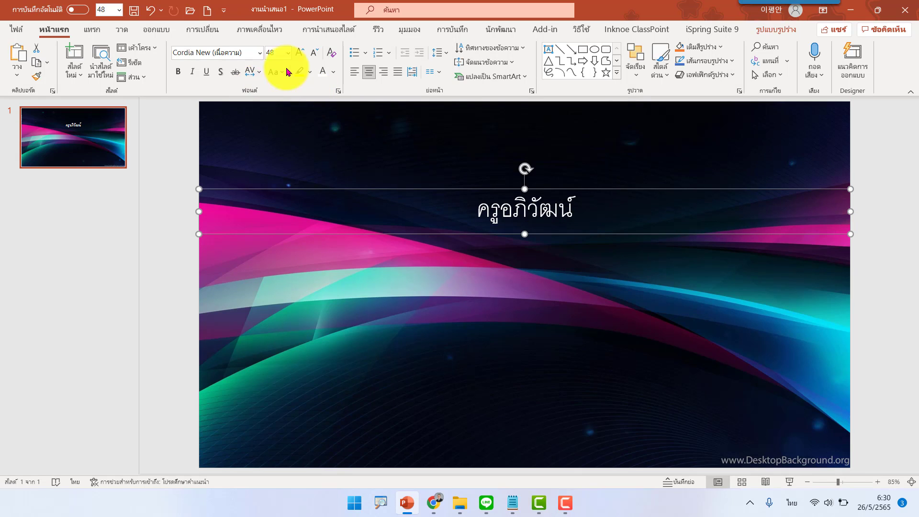
# Set the title font to FC Subject [Non-commercial] Bd.
pyautogui.click(259, 53)
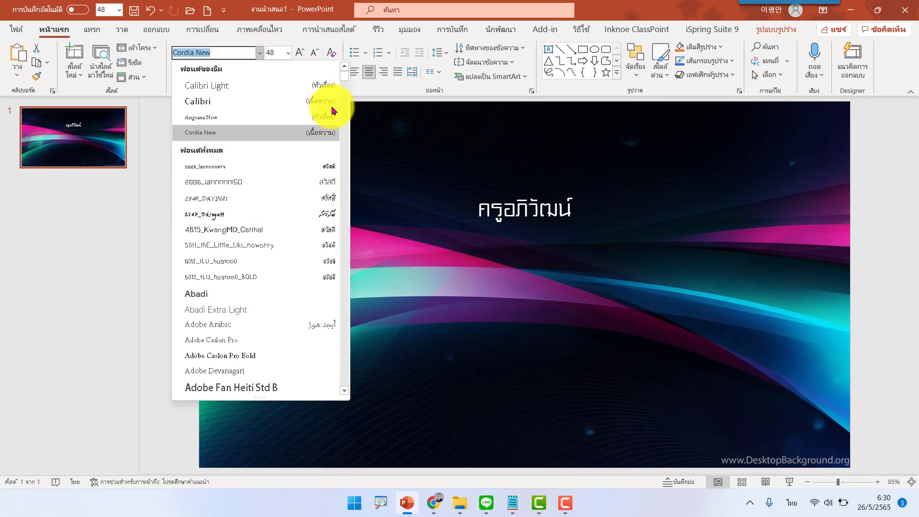
pyautogui.moveTo(348, 78); pyautogui.dragTo(347, 193)
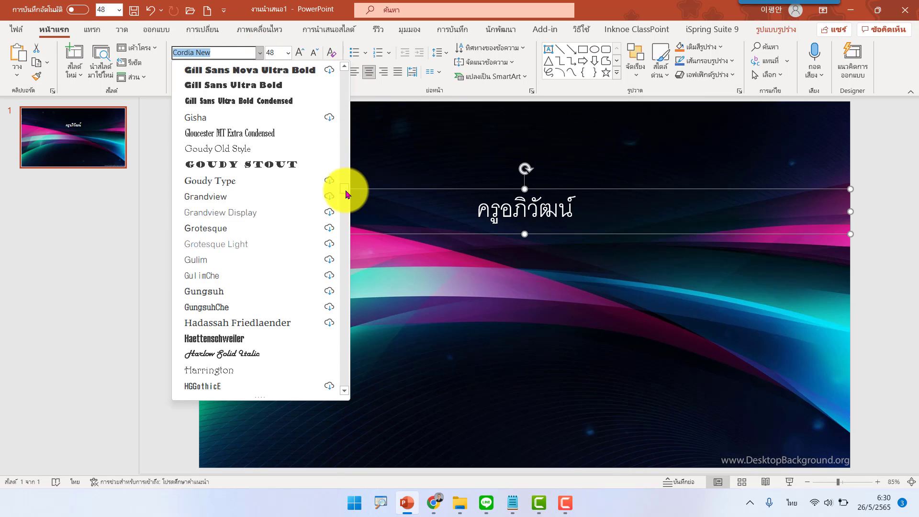
pyautogui.scroll(4, 267, 194)
pyautogui.scroll(4, 264, 194)
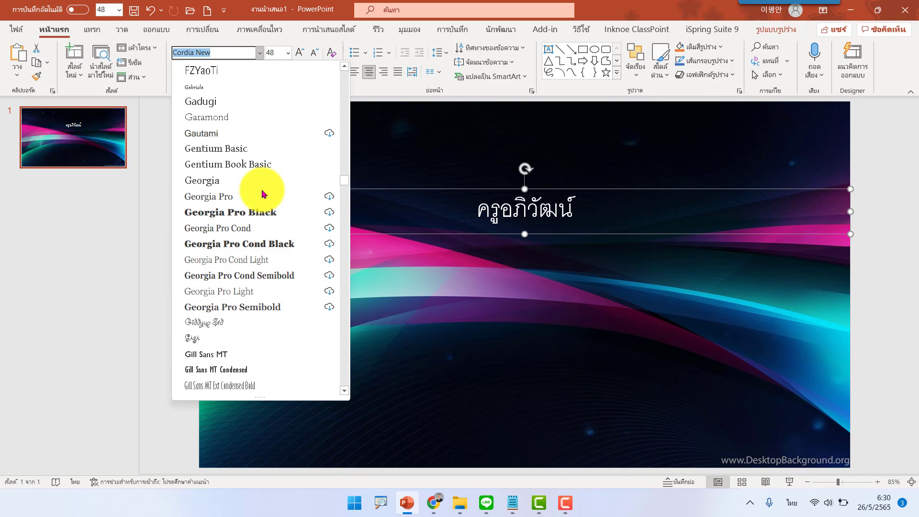
pyautogui.scroll(4, 262, 193)
pyautogui.scroll(4, 265, 193)
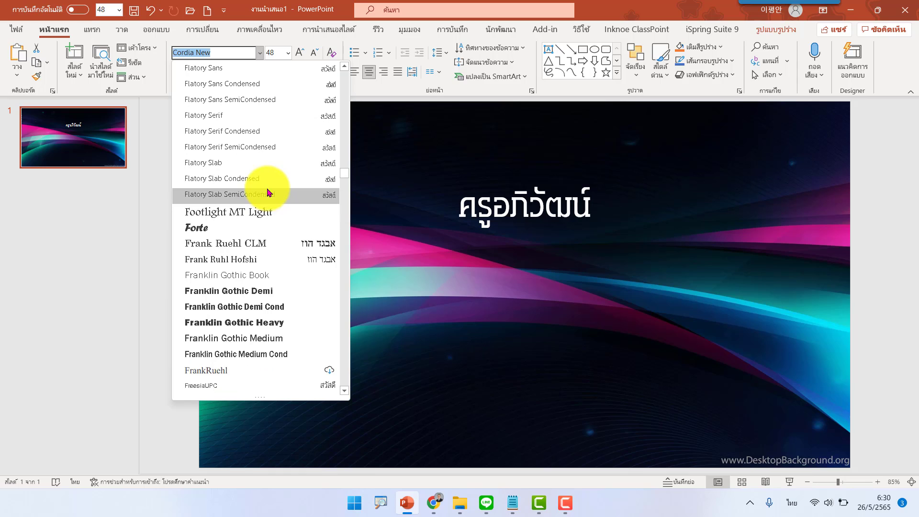
pyautogui.scroll(5, 268, 193)
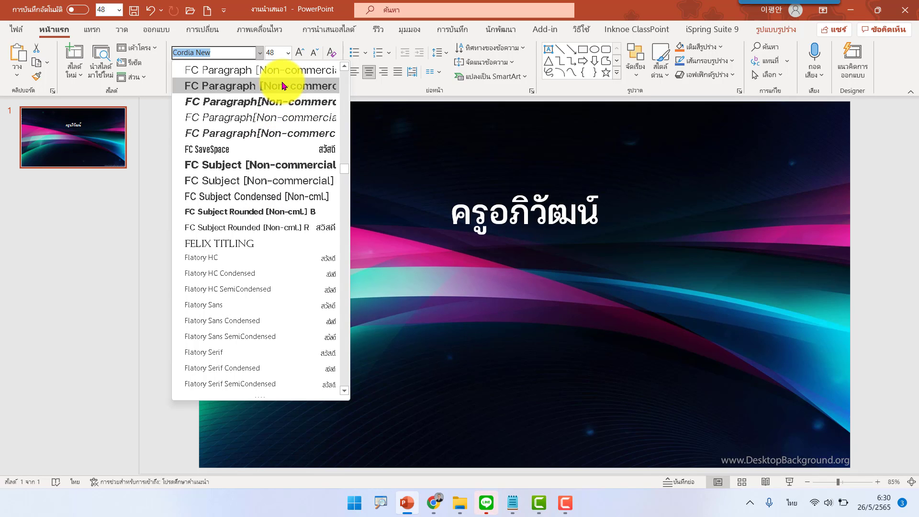
pyautogui.scroll(2, 281, 89)
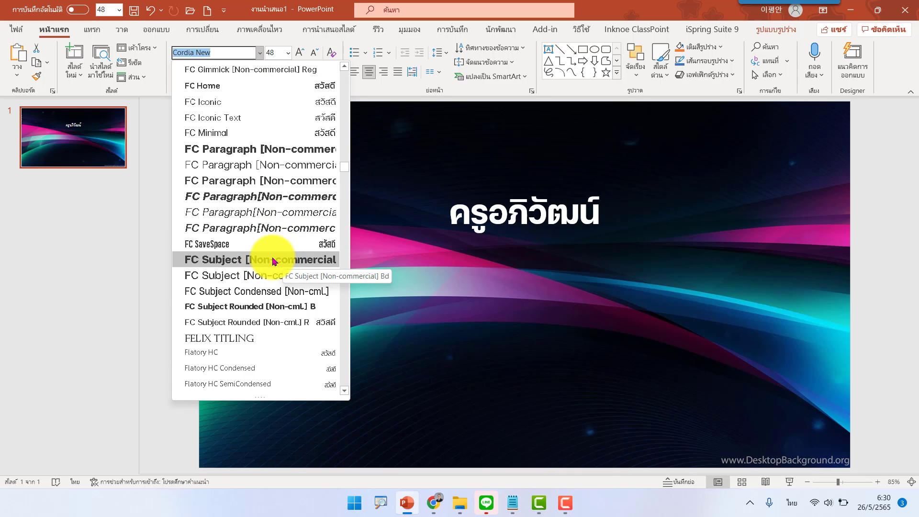
pyautogui.click(271, 260)
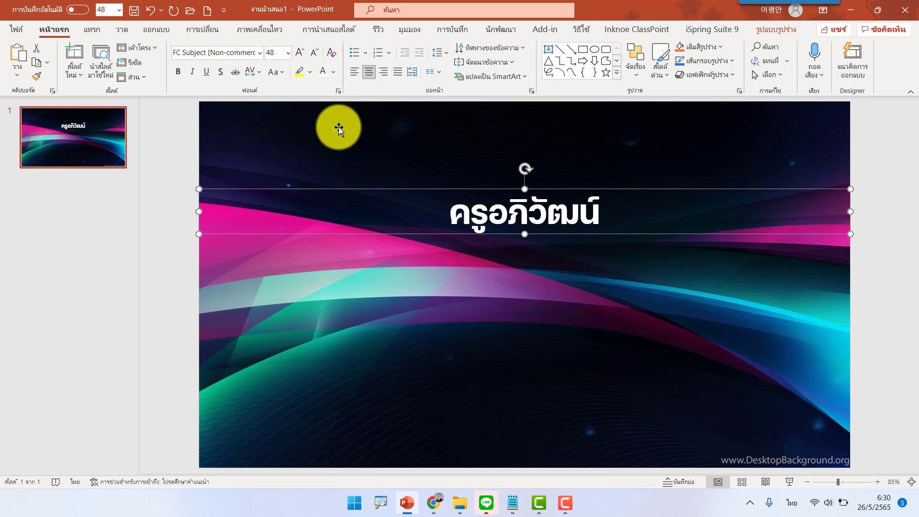
# Enlarge the title text to 115 pt.
pyautogui.click(301, 52)
pyautogui.click(301, 53)
pyautogui.click(301, 53)
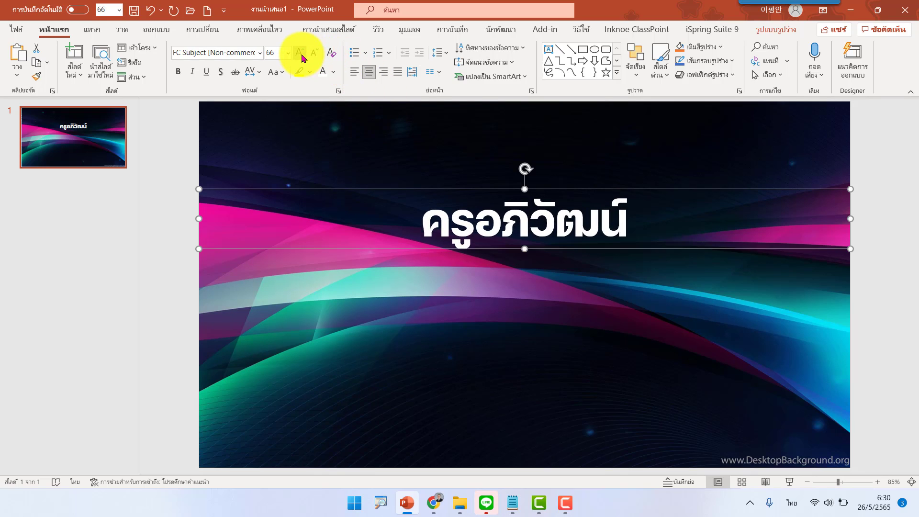
pyautogui.click(300, 53)
pyautogui.click(301, 53)
pyautogui.click(301, 52)
pyautogui.click(301, 53)
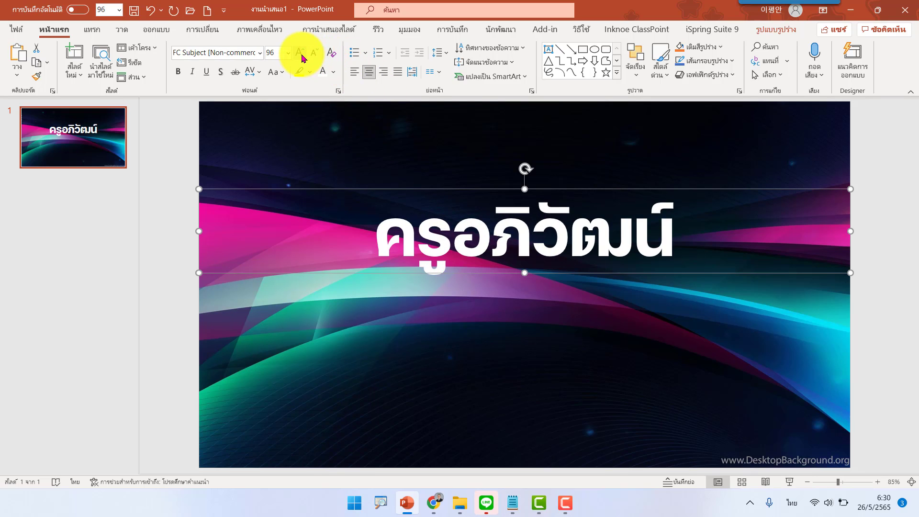
pyautogui.click(300, 52)
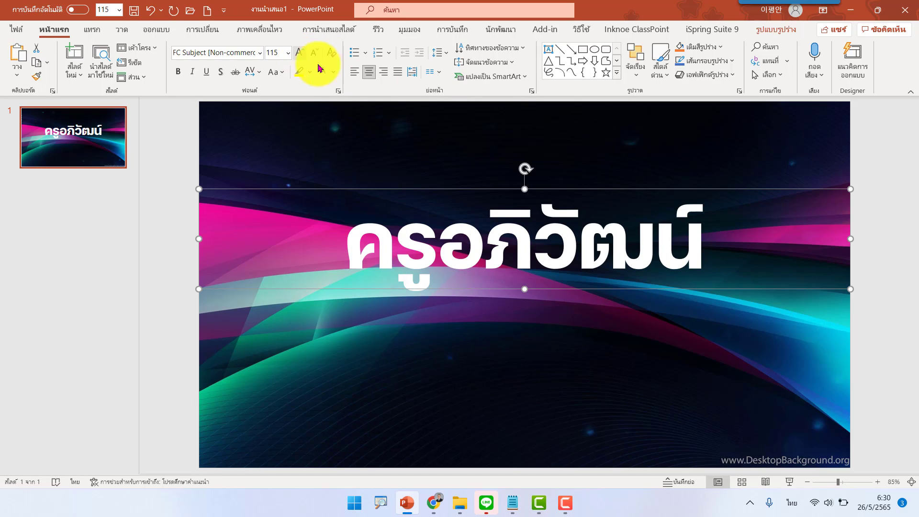
# Align the title box to the centre and middle of the slide.
pyautogui.click(777, 30)
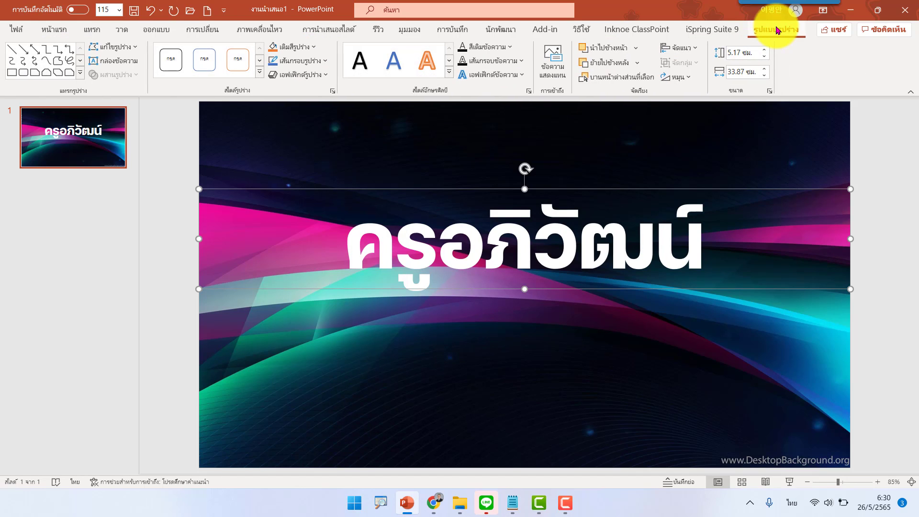
pyautogui.click(686, 48)
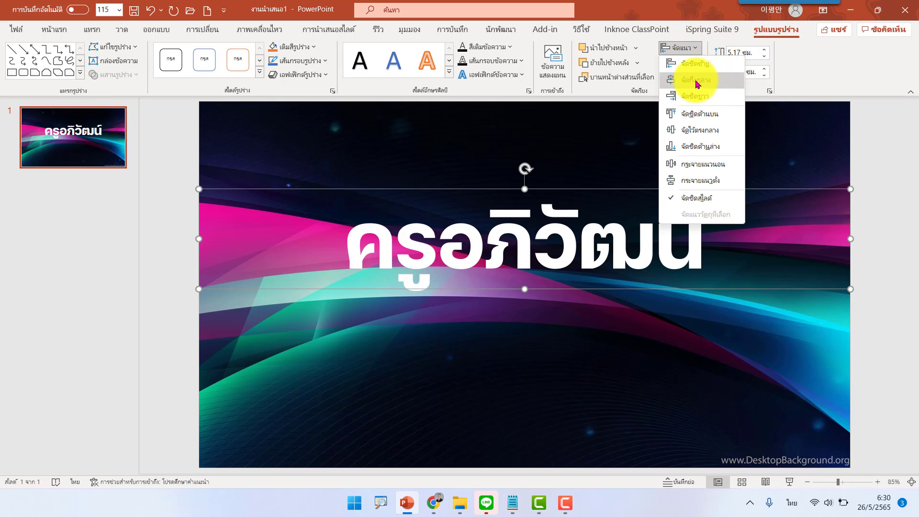
pyautogui.click(695, 85)
pyautogui.click(683, 48)
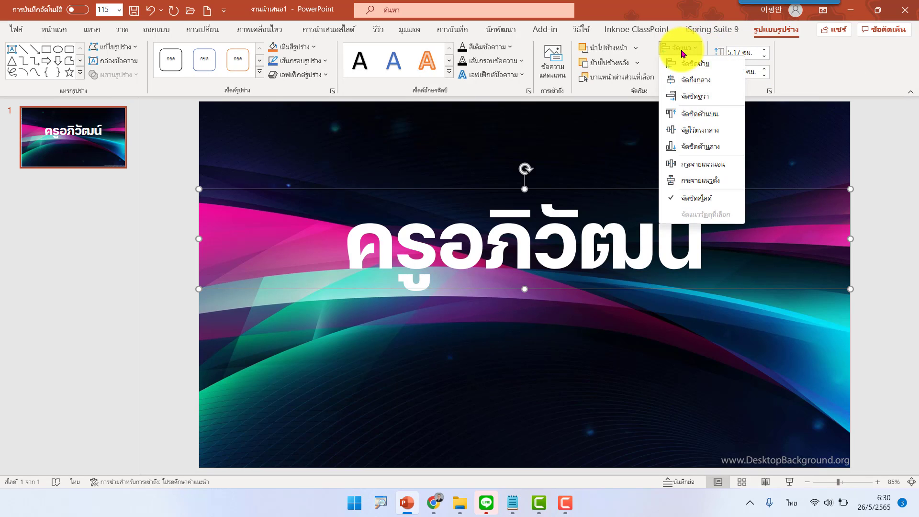
pyautogui.click(695, 139)
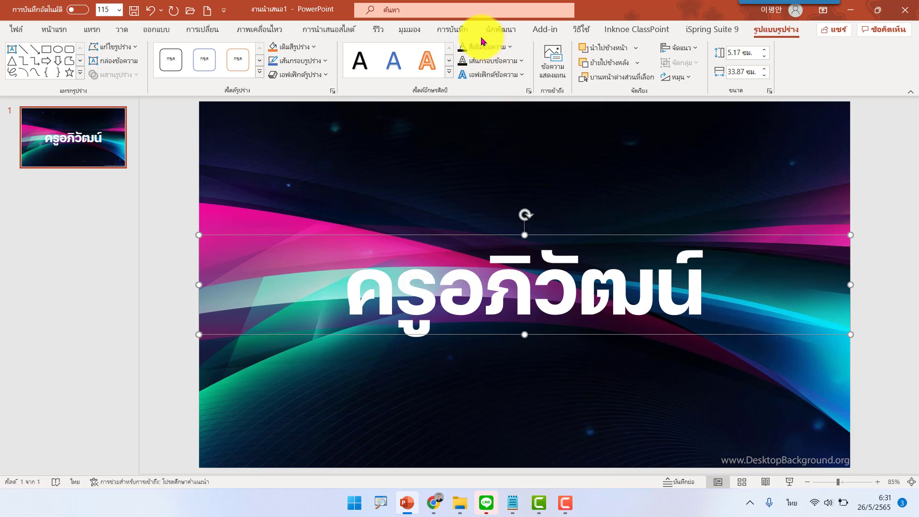
# Give the title a centred outer shadow coloured with cyan sampled from the background.
pyautogui.click(508, 75)
pyautogui.moveTo(495, 97)
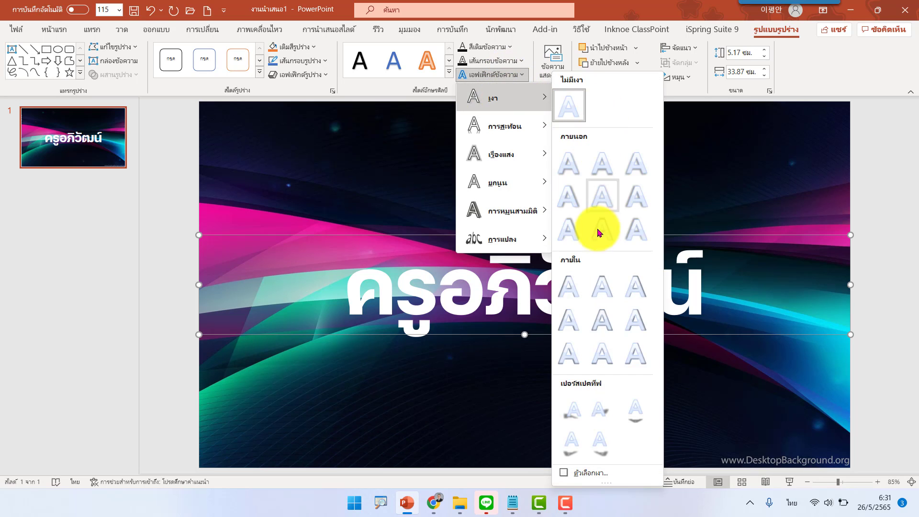
pyautogui.click(601, 197)
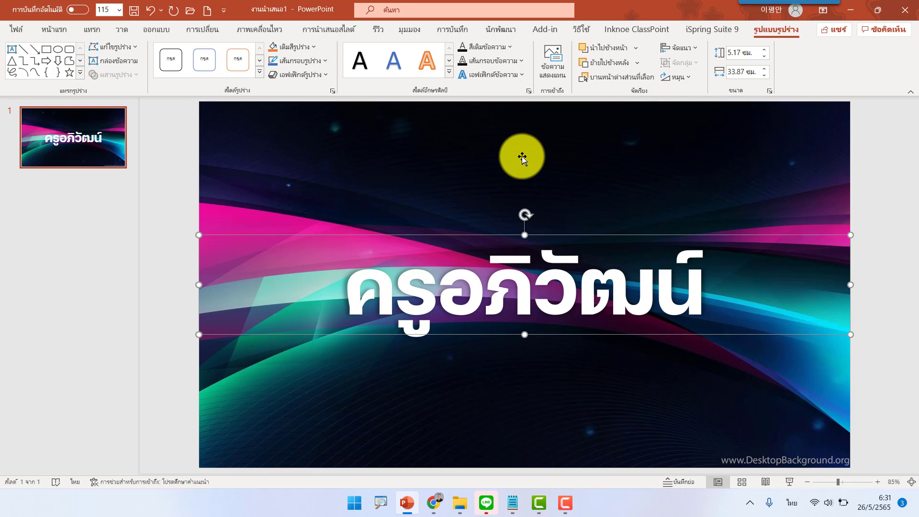
pyautogui.click(529, 91)
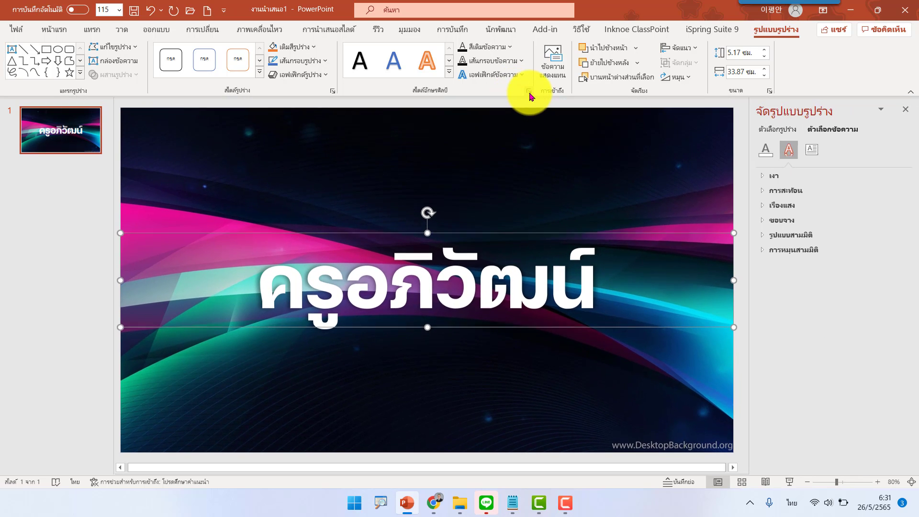
pyautogui.click(765, 178)
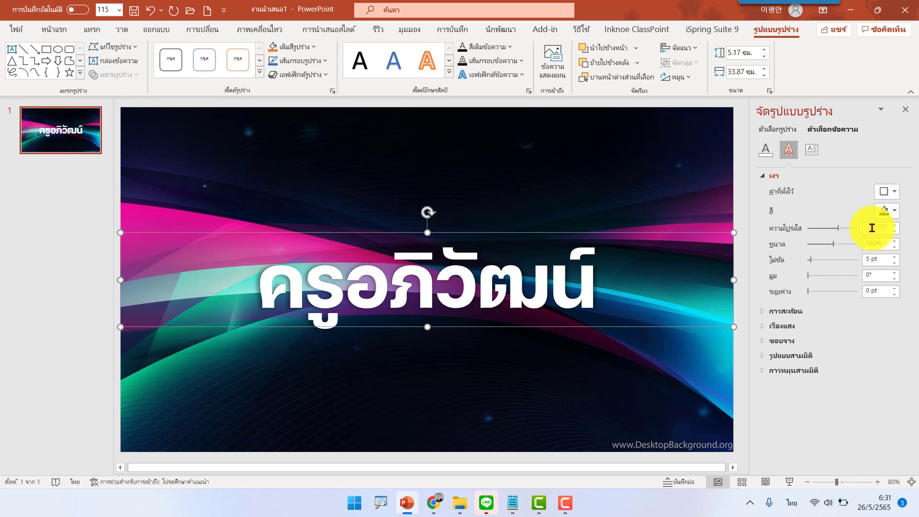
pyautogui.click(894, 214)
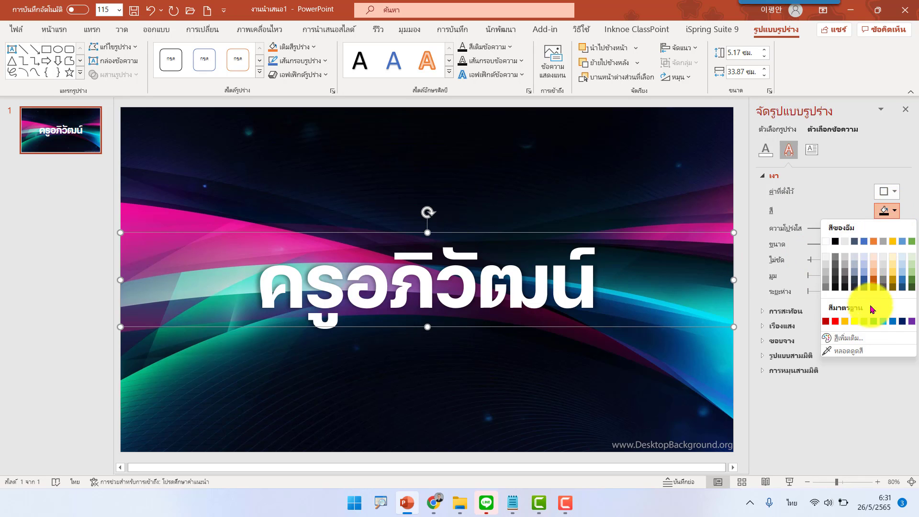
pyautogui.click(850, 358)
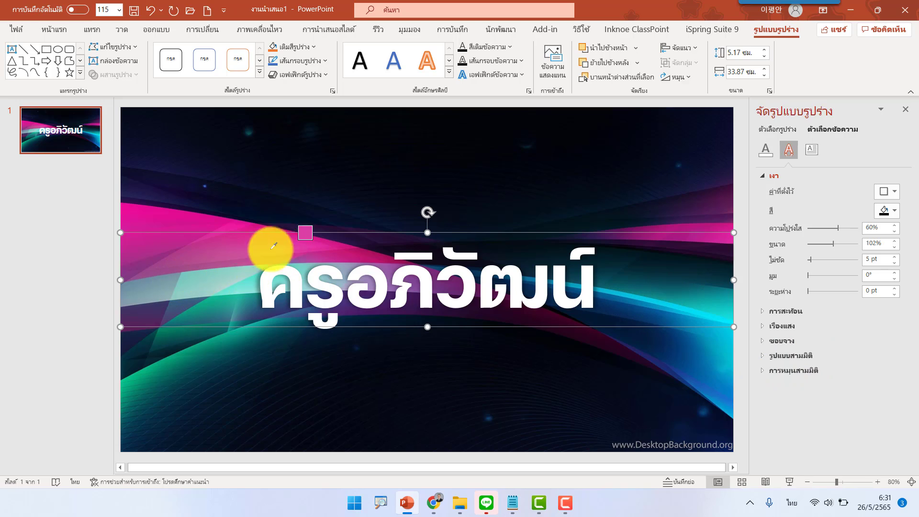
pyautogui.click(696, 303)
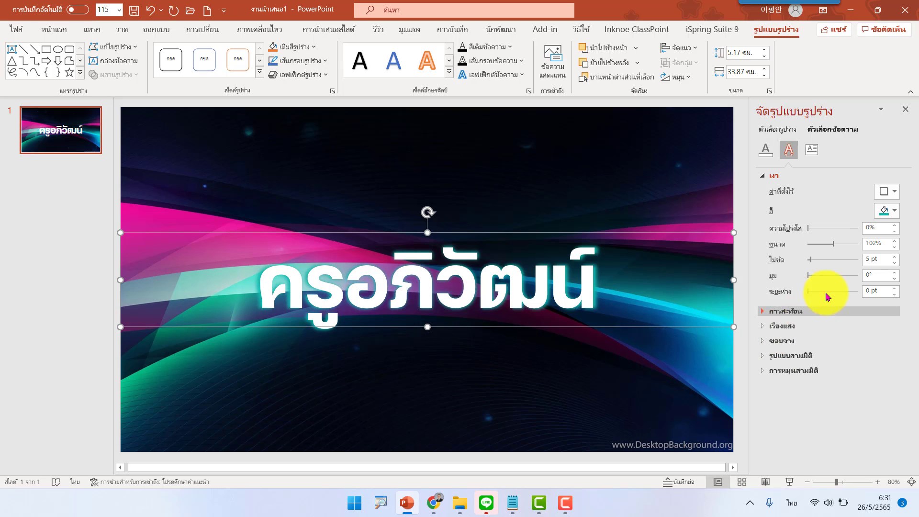
# Set the shadow size to 115% and blur to 35 pt, then close Format Shape.
pyautogui.click(895, 242)
pyautogui.click(895, 242)
pyautogui.click(895, 242)
pyautogui.click(895, 242)
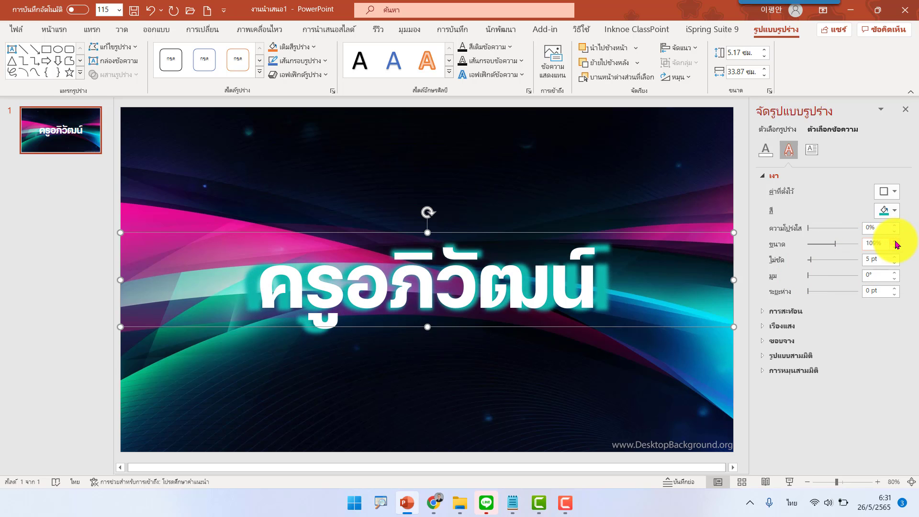
pyautogui.click(895, 242)
pyautogui.click(895, 242)
pyautogui.click(895, 241)
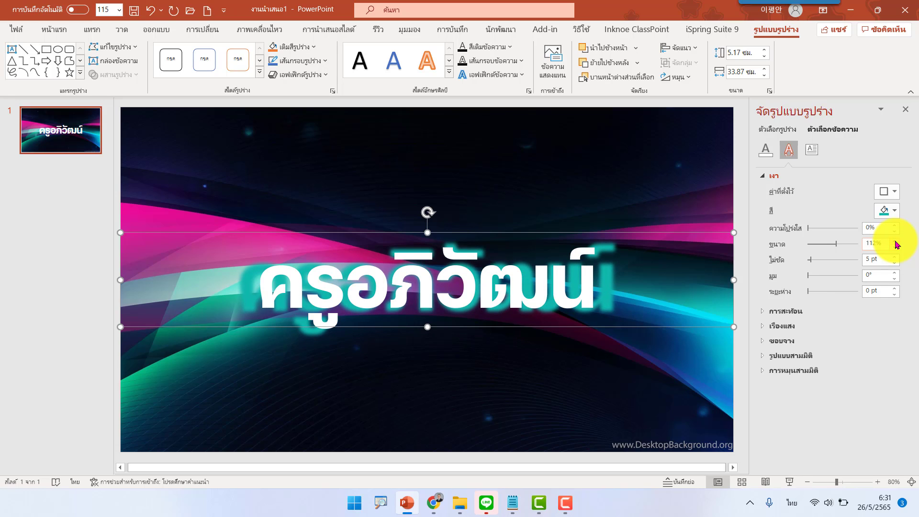
pyautogui.click(895, 241)
pyautogui.click(895, 242)
pyautogui.click(895, 241)
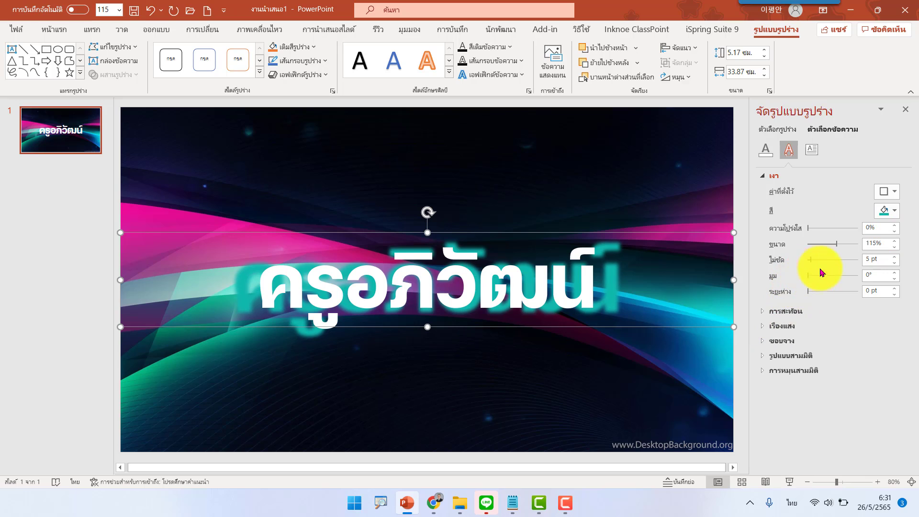
pyautogui.click(894, 259)
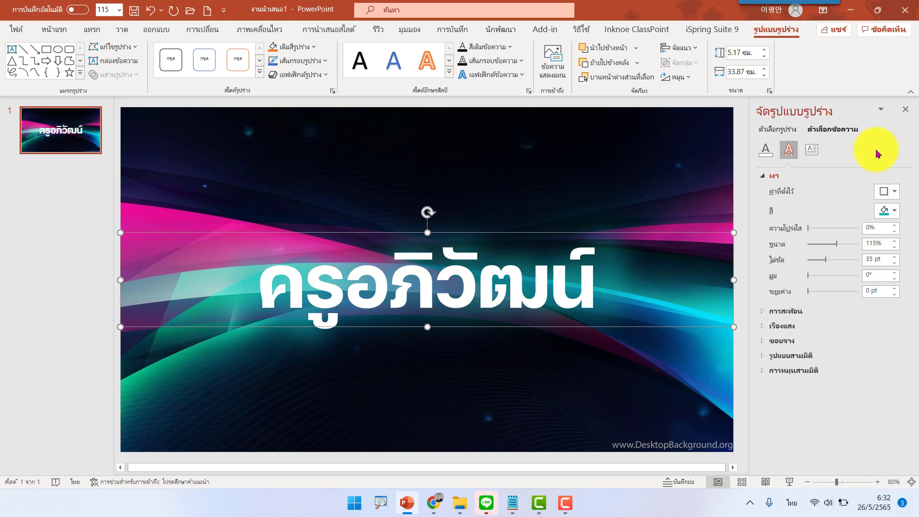
pyautogui.click(908, 111)
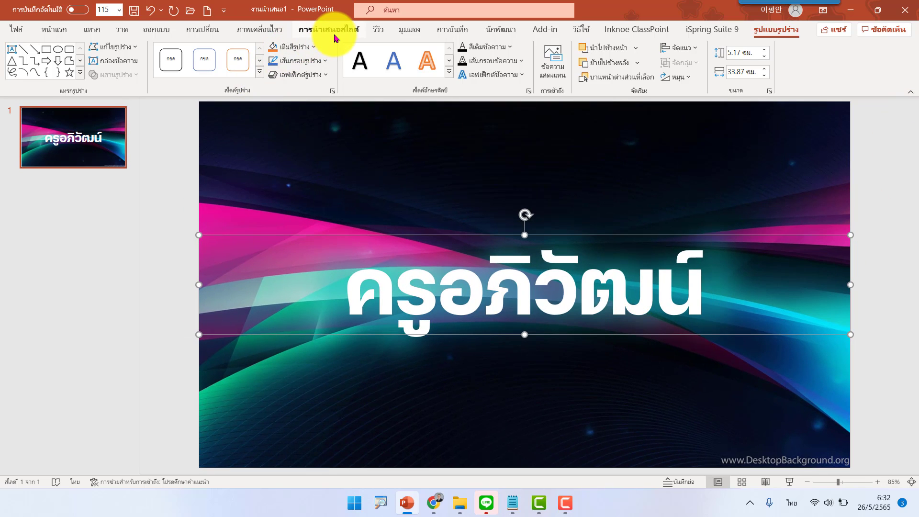
# Show the Animation Pane and apply a Float In entrance animation to the title.
pyautogui.click(262, 32)
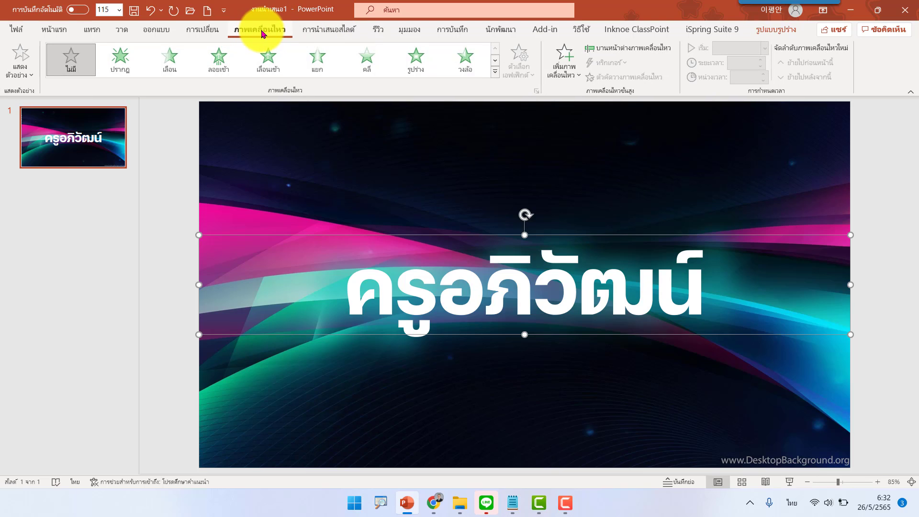
pyautogui.click(629, 52)
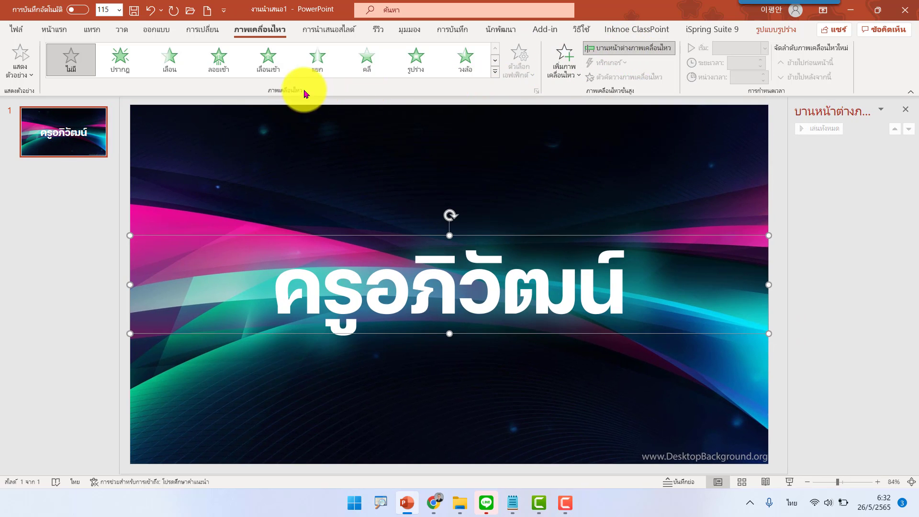
pyautogui.click(219, 64)
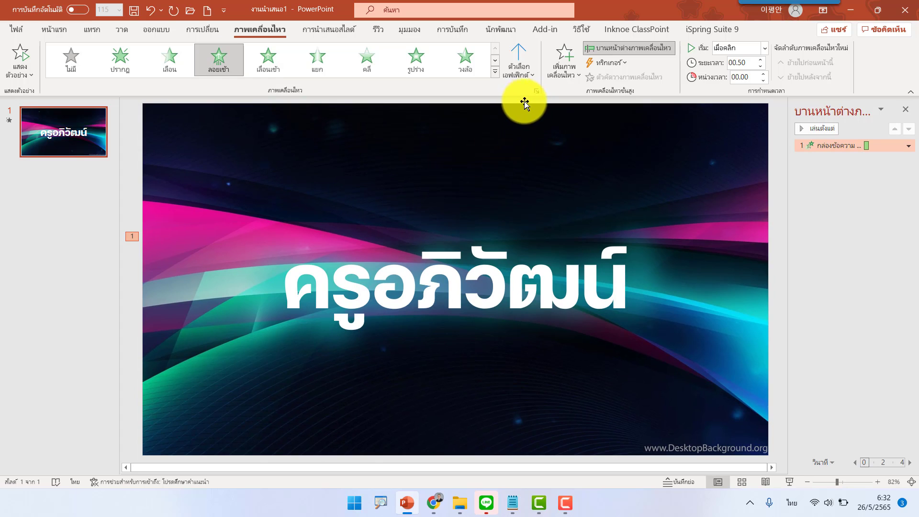
# Set the Float In direction to From Top, then open and cancel its Effect Options dialog.
pyautogui.click(525, 80)
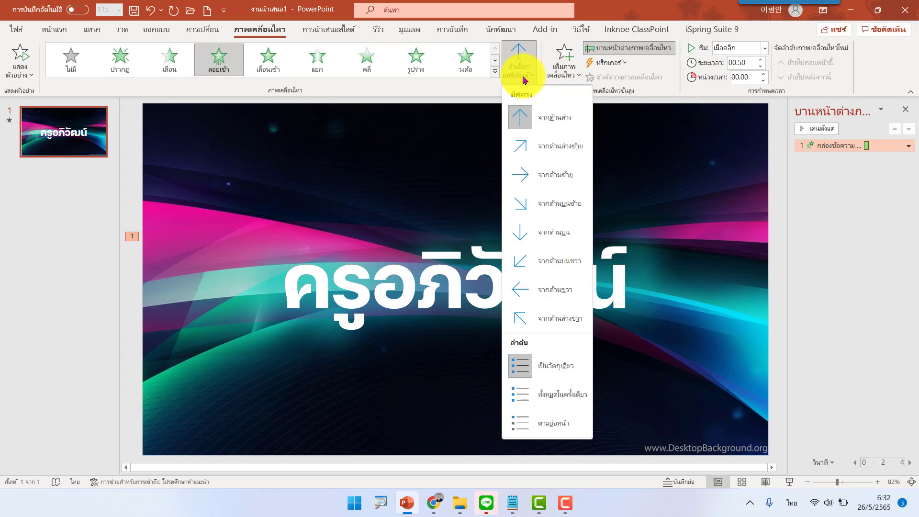
pyautogui.click(567, 239)
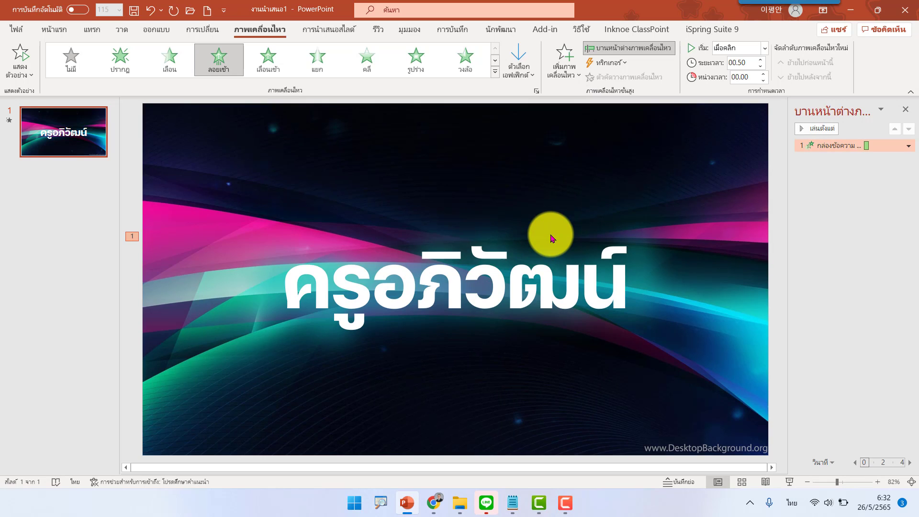
pyautogui.click(909, 146)
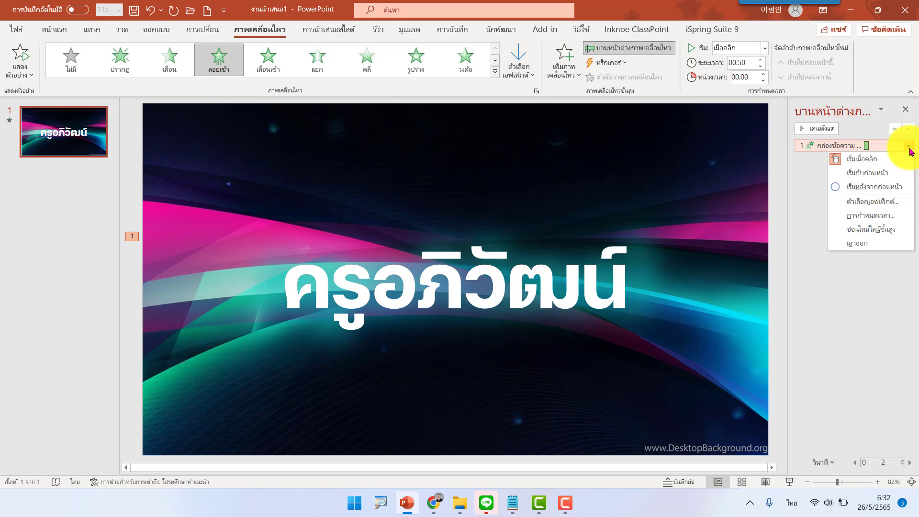
pyautogui.click(890, 206)
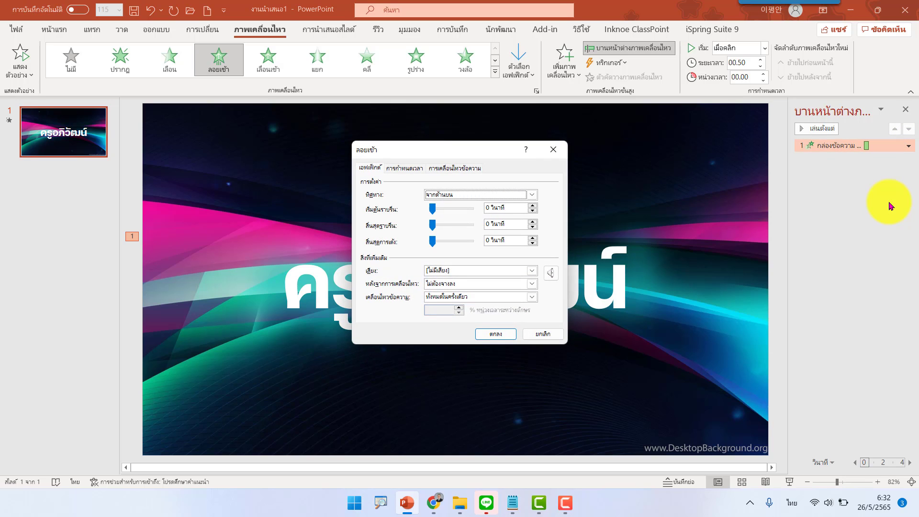
pyautogui.moveTo(457, 152); pyautogui.dragTo(658, 153)
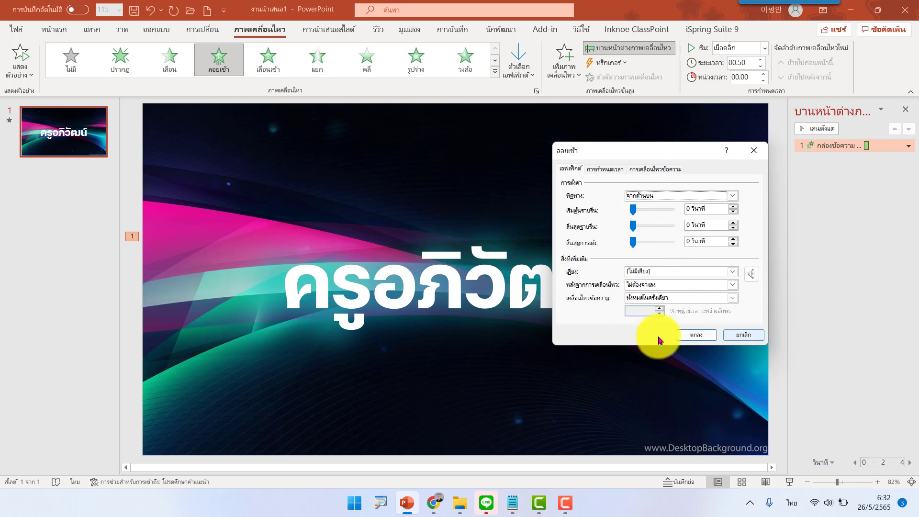
pyautogui.click(743, 335)
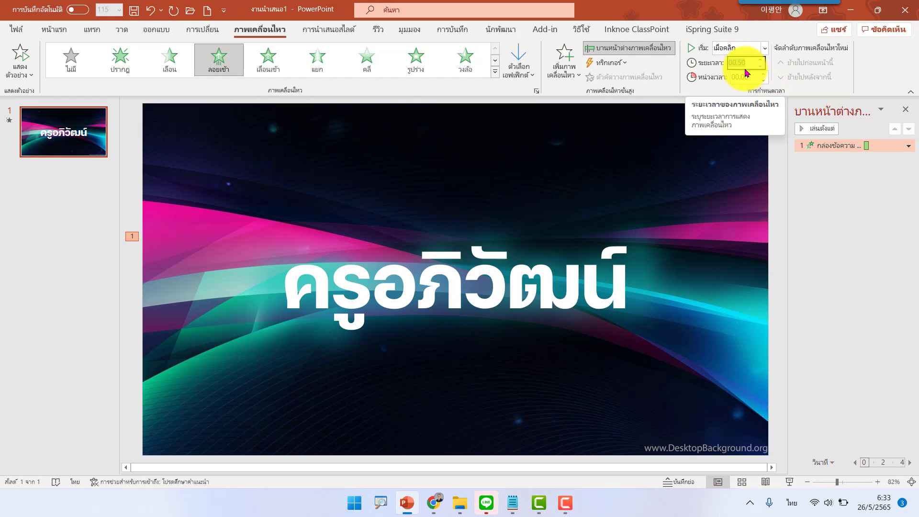
# Set the Float In duration to 02.00 and its bounce end to 1.9 seconds.
pyautogui.write('2')
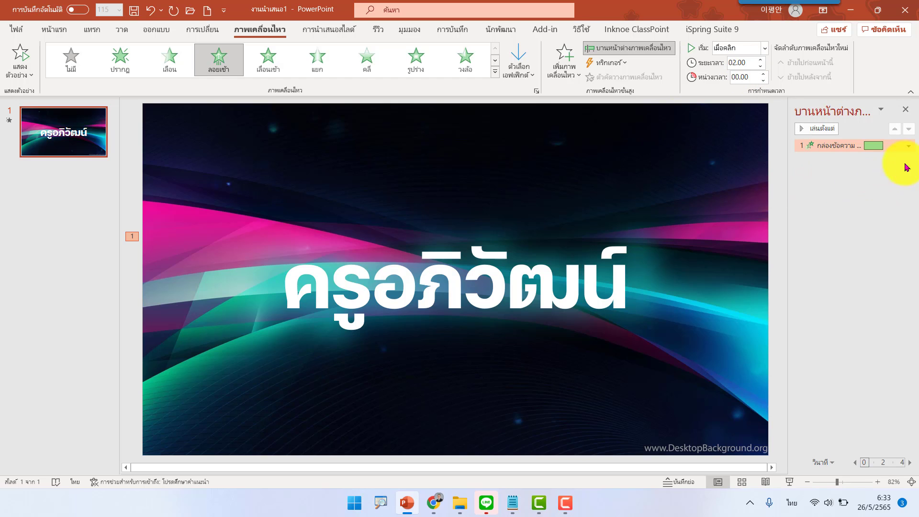
pyautogui.click(909, 147)
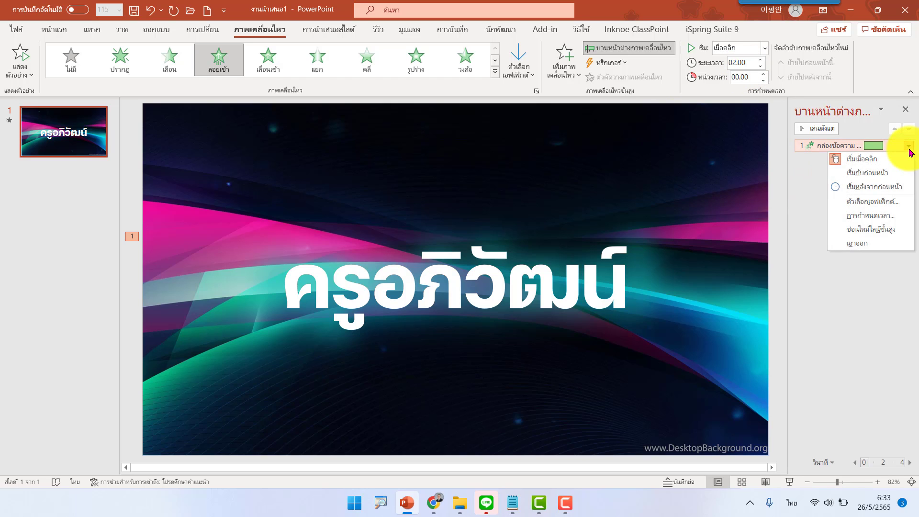
pyautogui.click(881, 201)
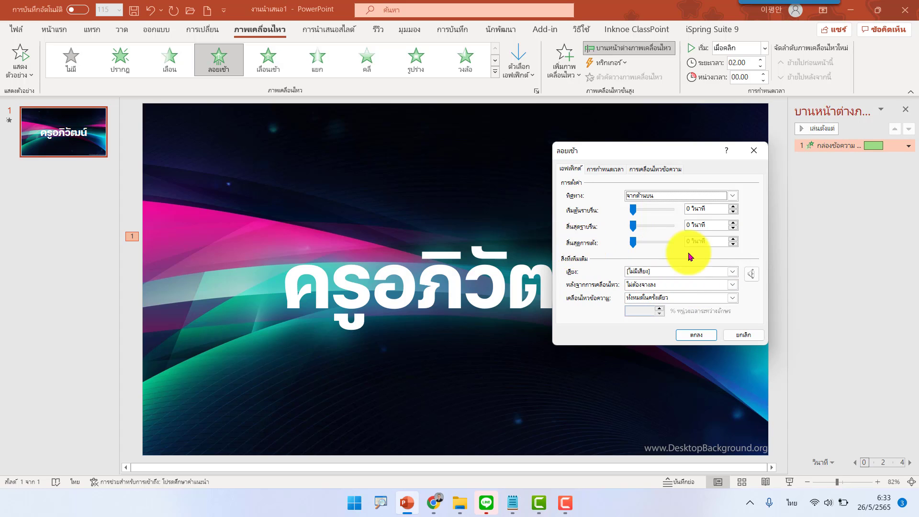
pyautogui.moveTo(711, 241); pyautogui.dragTo(659, 247)
pyautogui.write('1.9')
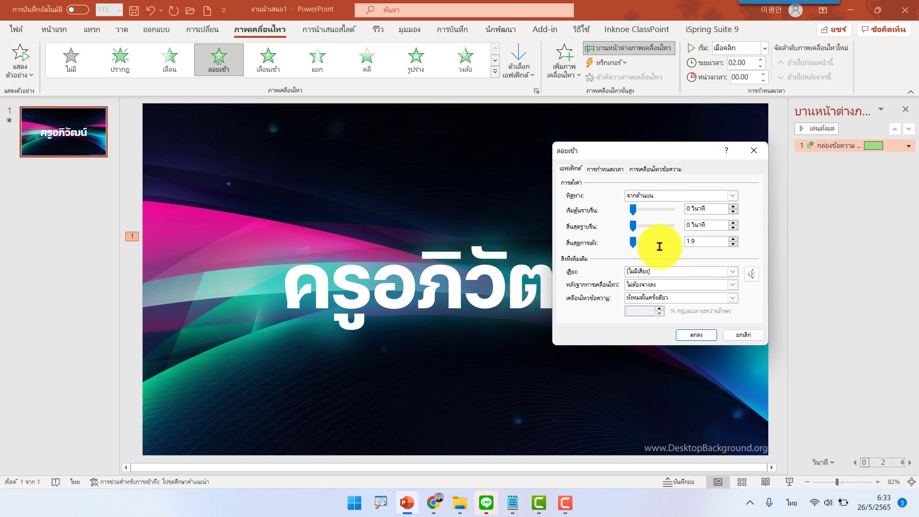
pyautogui.press('Return')
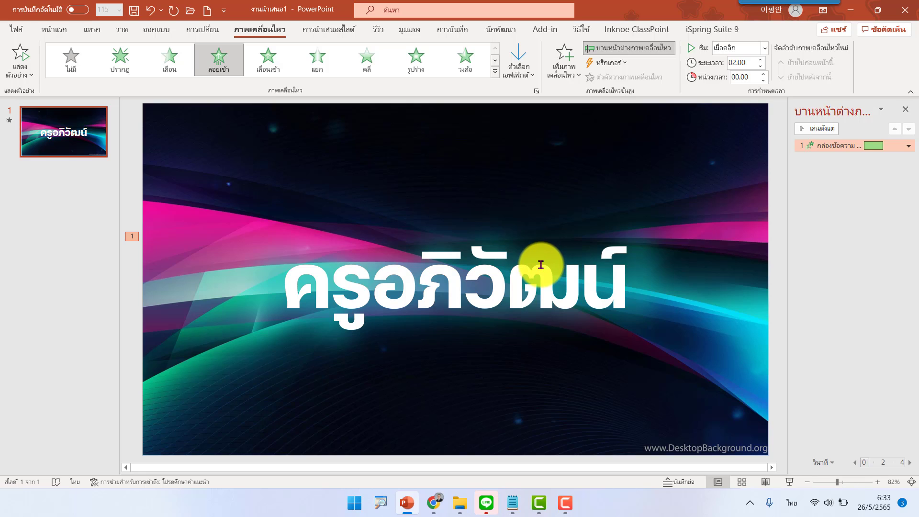
# Set the title's Float In effect to animate text by letter, 10% delay between letters.
pyautogui.click(908, 146)
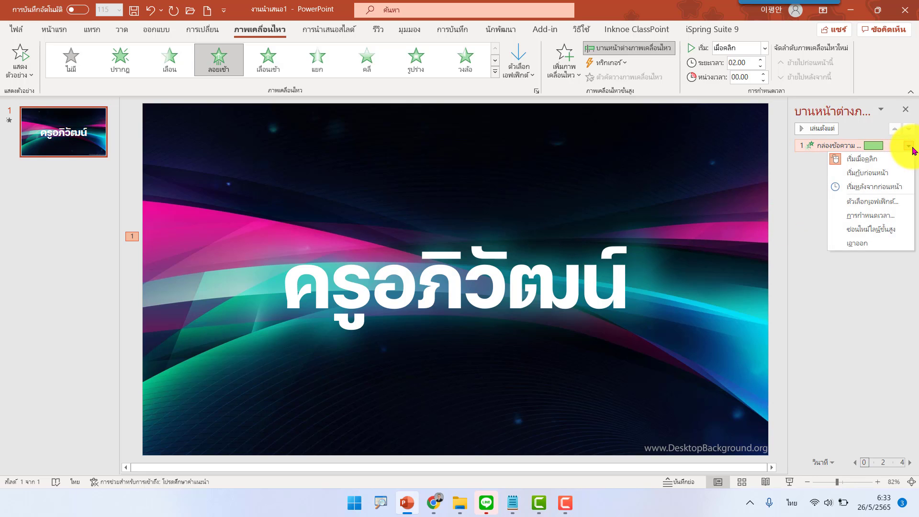
pyautogui.click(891, 203)
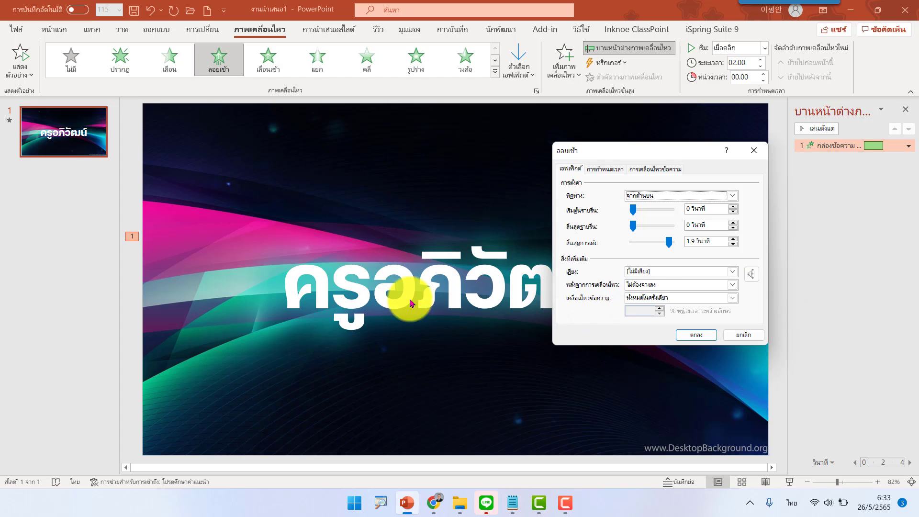
pyautogui.click(733, 298)
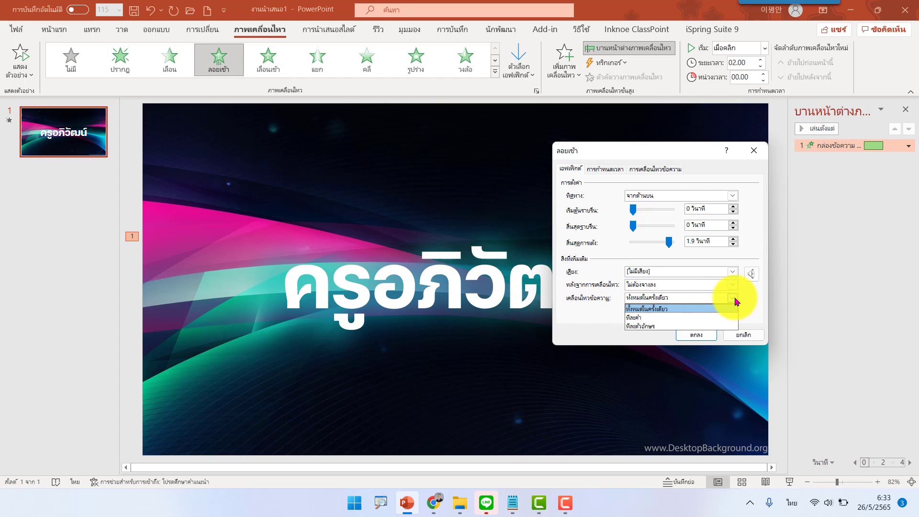
pyautogui.click(643, 330)
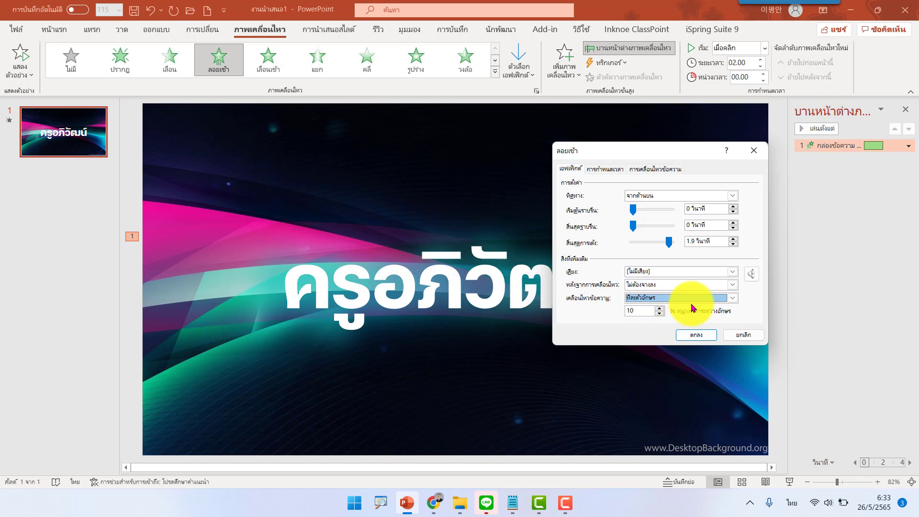
pyautogui.click(686, 336)
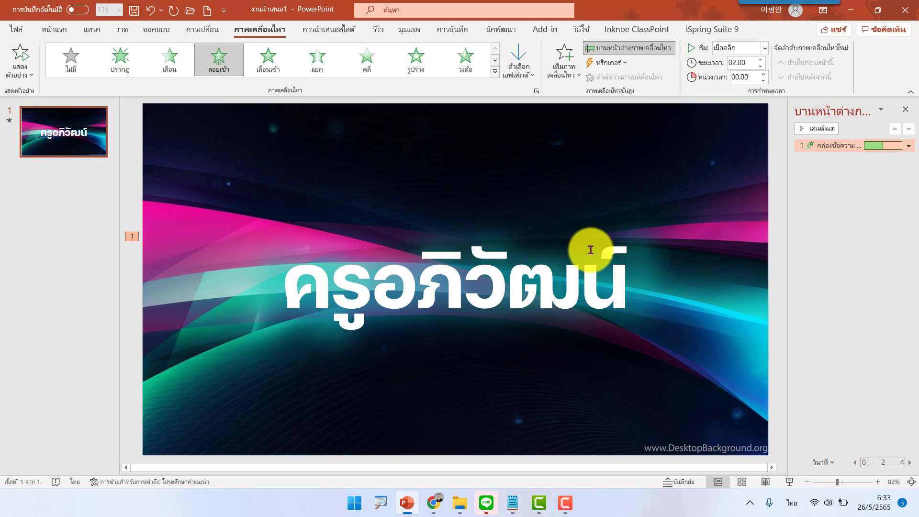
pyautogui.click(459, 264)
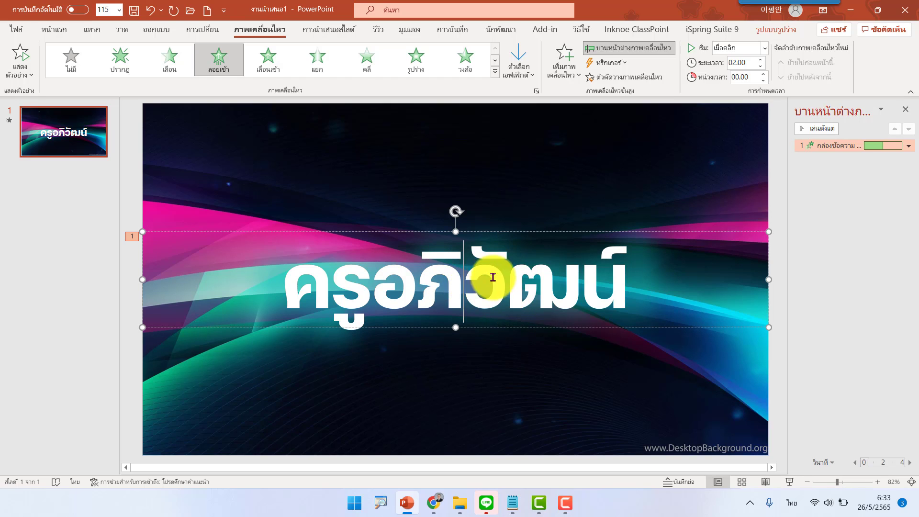
# Ctrl-drag the animated title box upward to place a duplicate above the original.
pyautogui.click(497, 232)
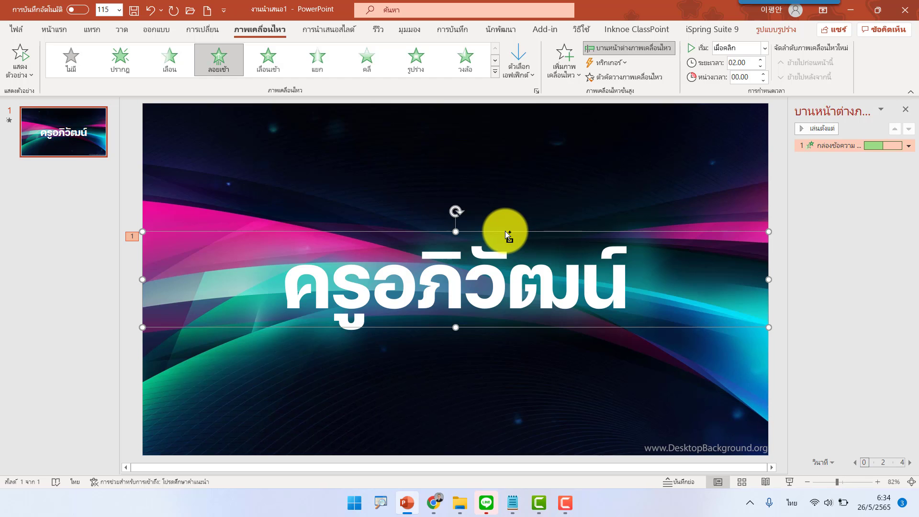
pyautogui.moveTo(507, 234); pyautogui.dragTo(509, 191)
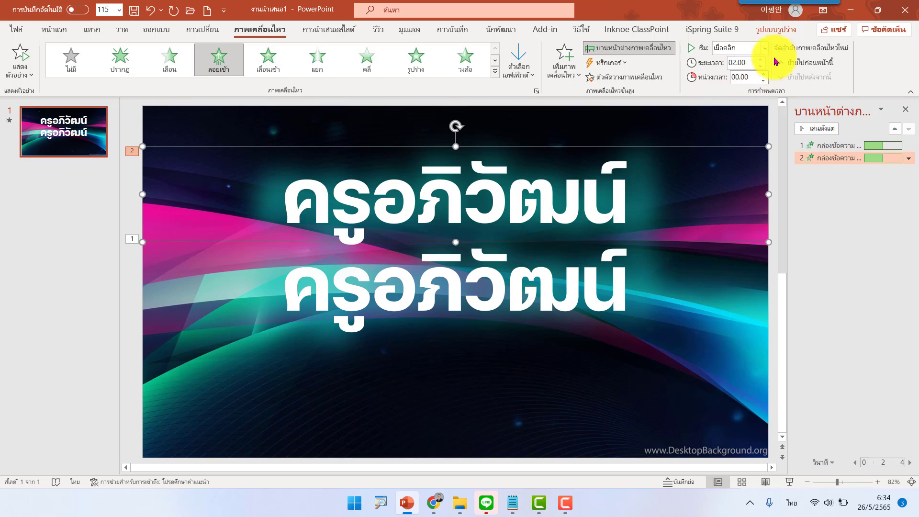
pyautogui.click(785, 34)
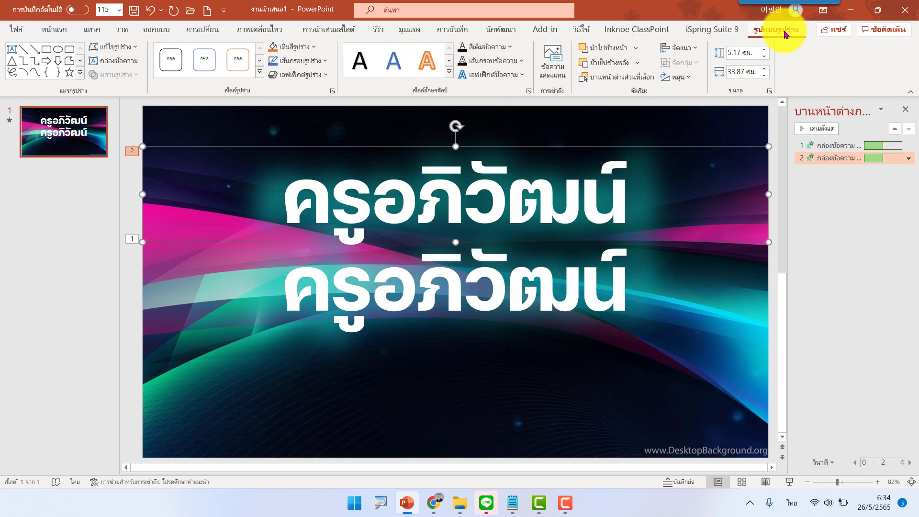
# Apply Align Middle to both title boxes so they stack exactly on each other.
pyautogui.click(686, 51)
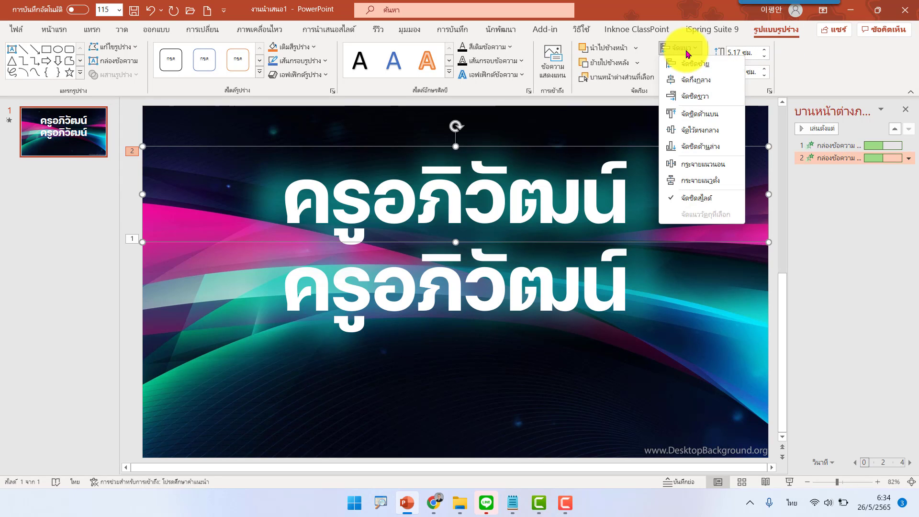
pyautogui.click(682, 48)
pyautogui.click(683, 48)
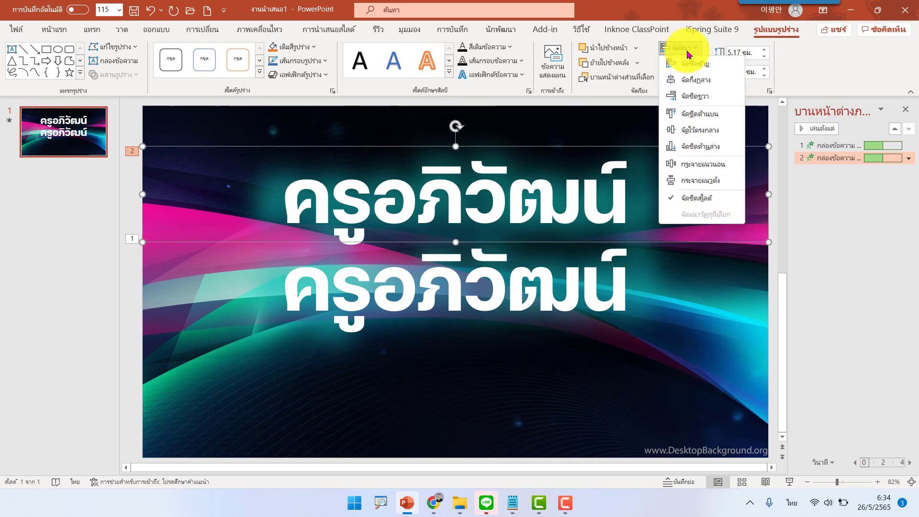
pyautogui.click(700, 136)
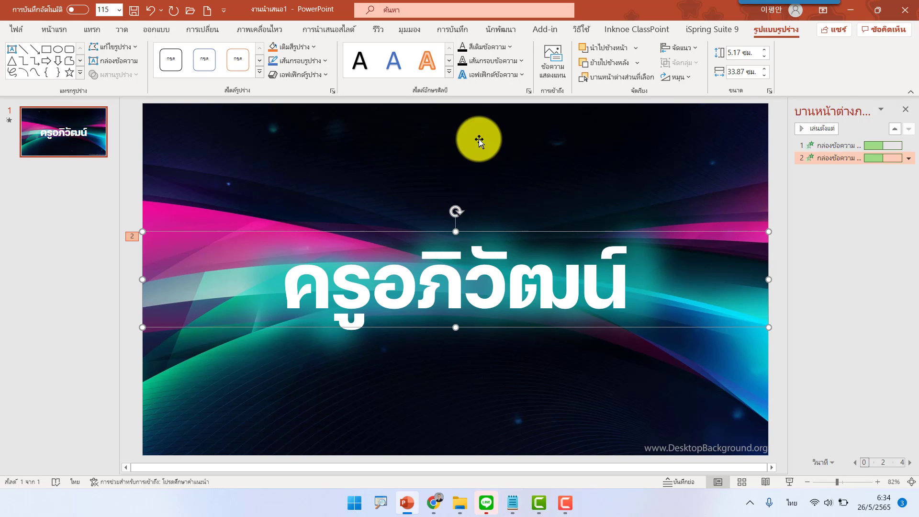
# Make the copy float in From Bottom and swap the two animations' play order.
pyautogui.click(264, 33)
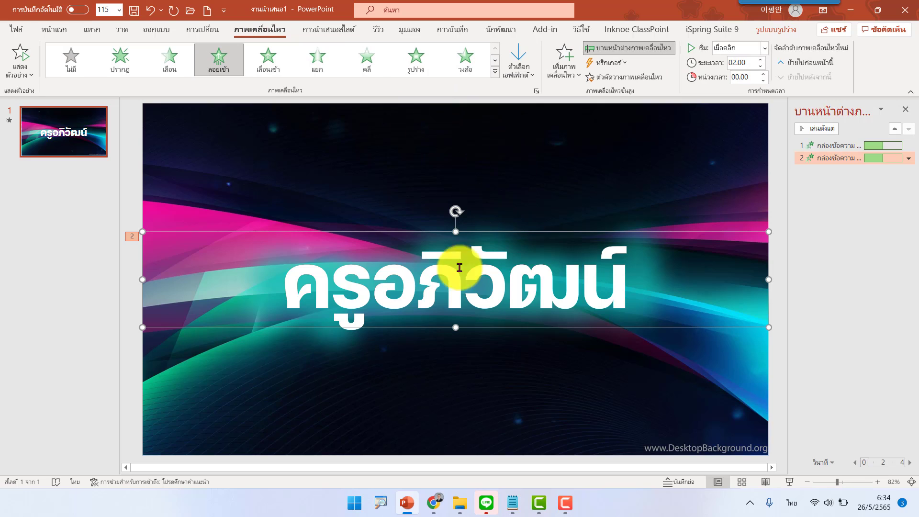
pyautogui.click(529, 79)
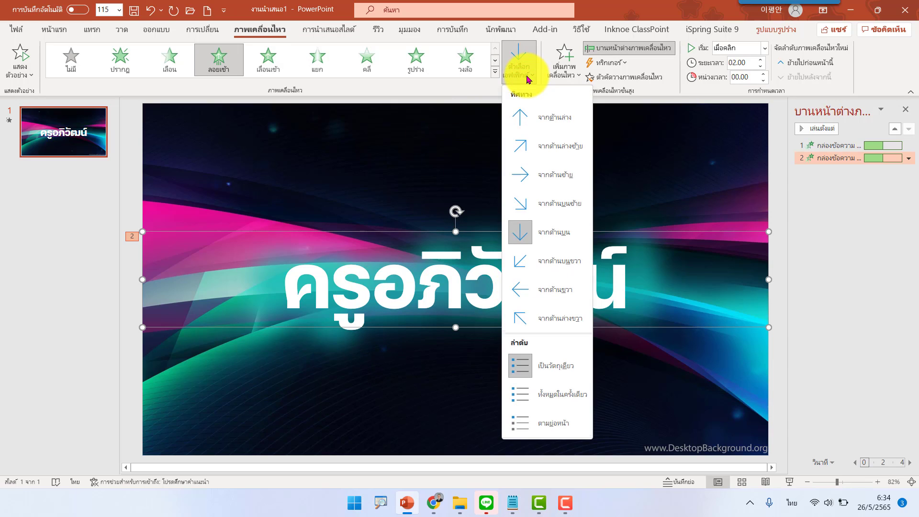
pyautogui.click(524, 119)
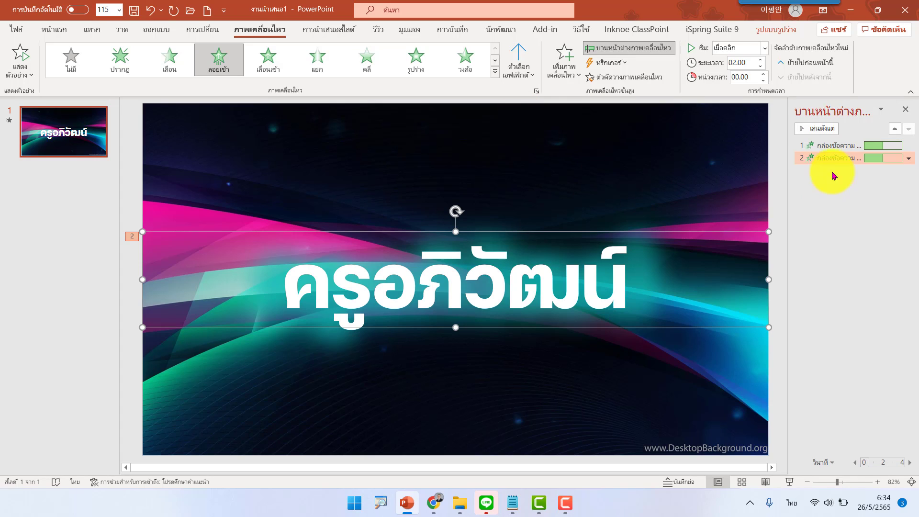
pyautogui.moveTo(848, 149); pyautogui.dragTo(849, 150)
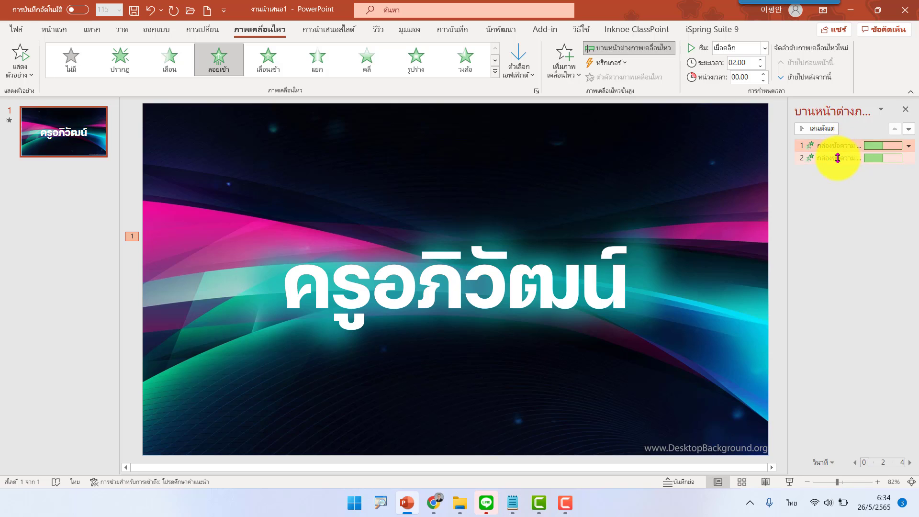
pyautogui.moveTo(837, 158); pyautogui.dragTo(837, 160)
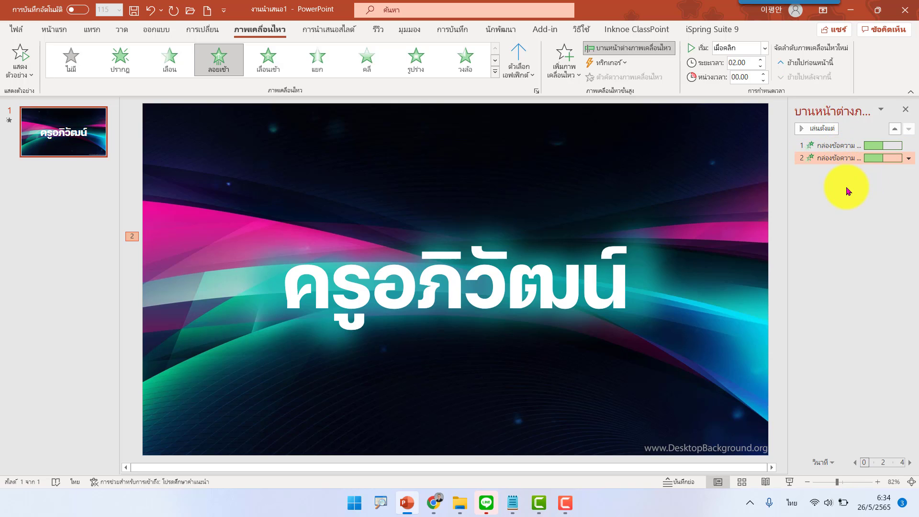
# Preview the animations and set the second animation to start With Previous.
pyautogui.click(846, 145)
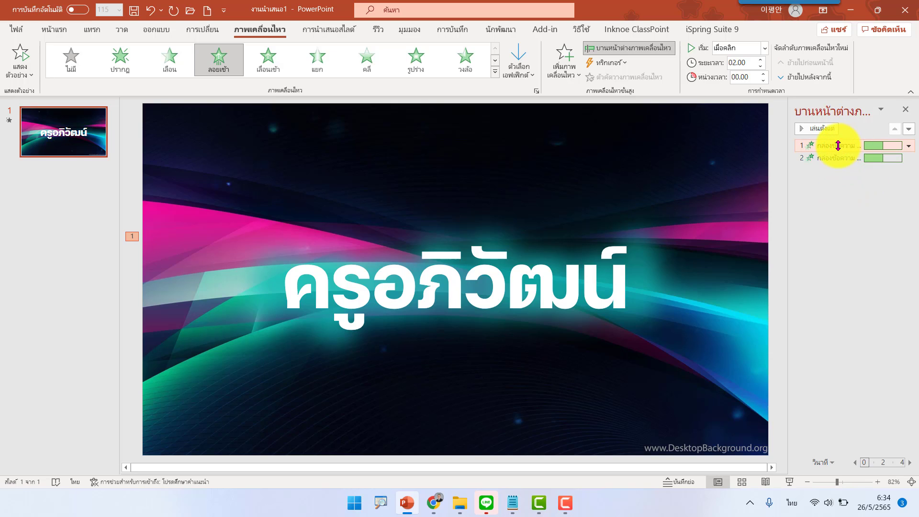
pyautogui.click(814, 129)
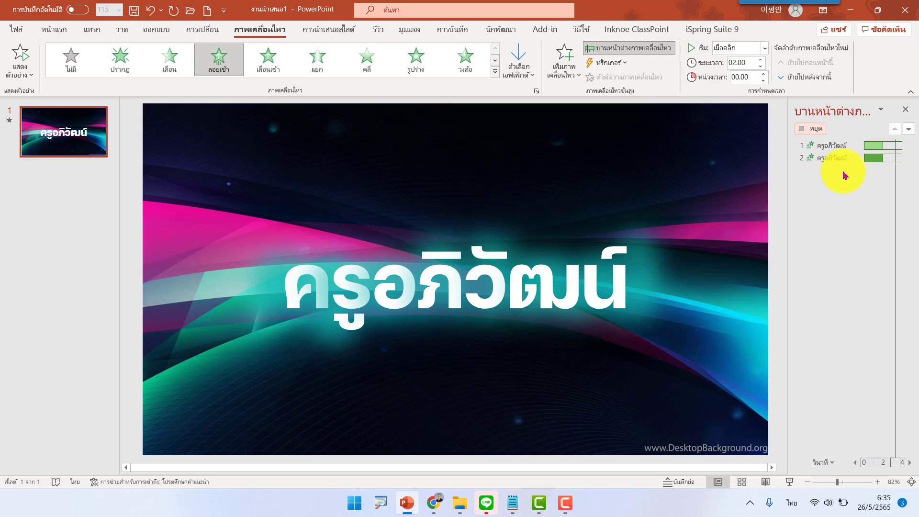
pyautogui.click(837, 158)
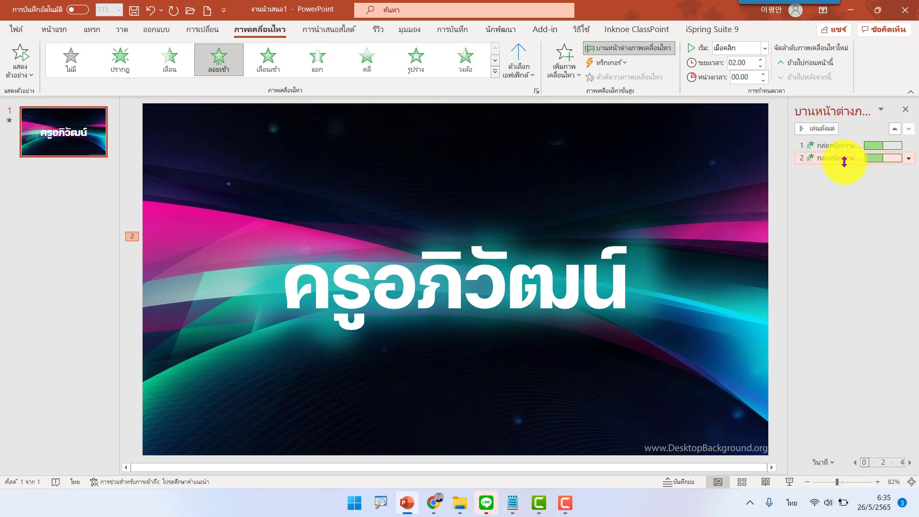
pyautogui.click(766, 50)
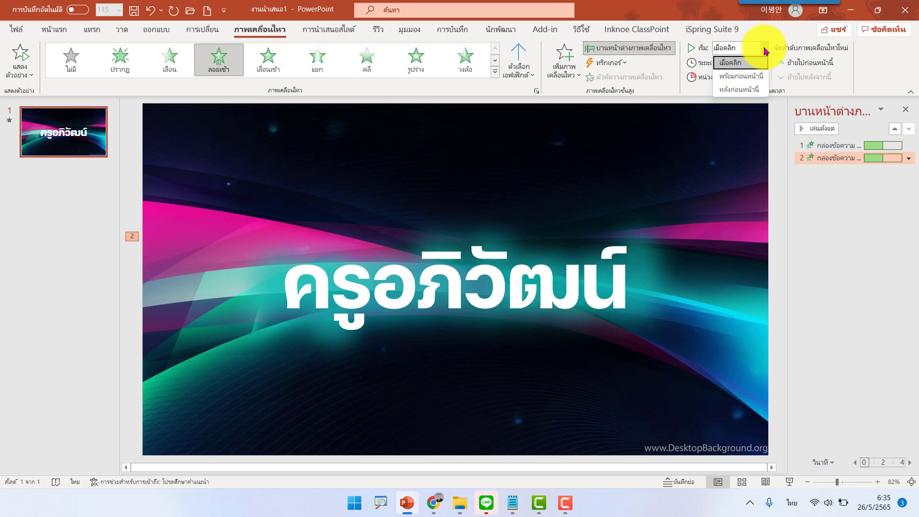
pyautogui.click(739, 77)
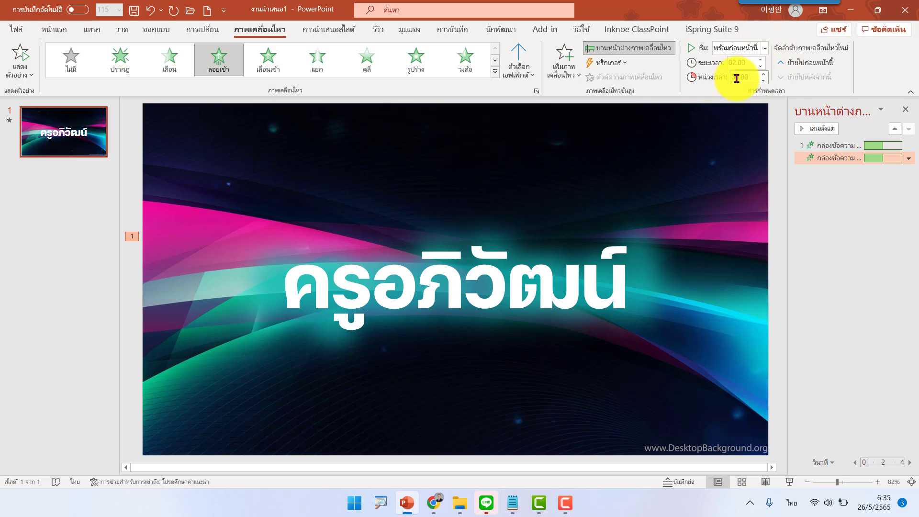
# Set the first animation to With Previous too, then run the slide show.
pyautogui.click(836, 147)
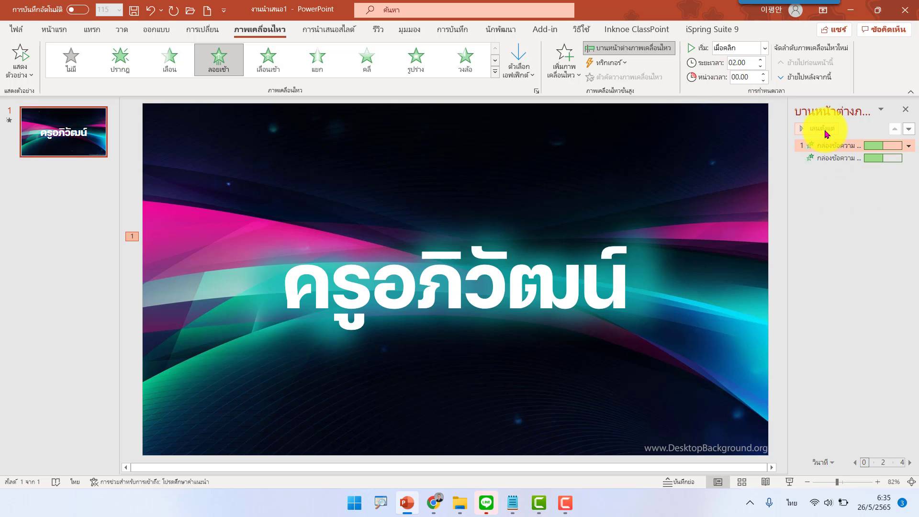
pyautogui.click(826, 130)
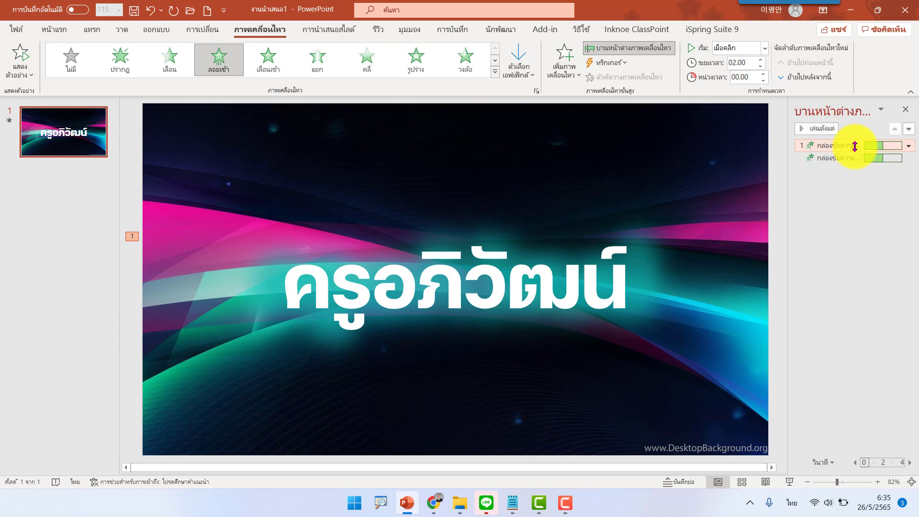
pyautogui.click(765, 48)
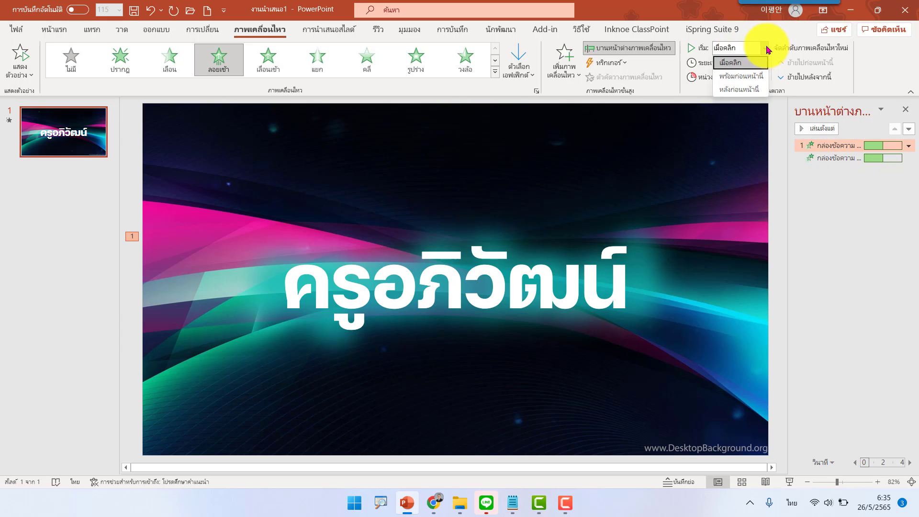
pyautogui.click(743, 76)
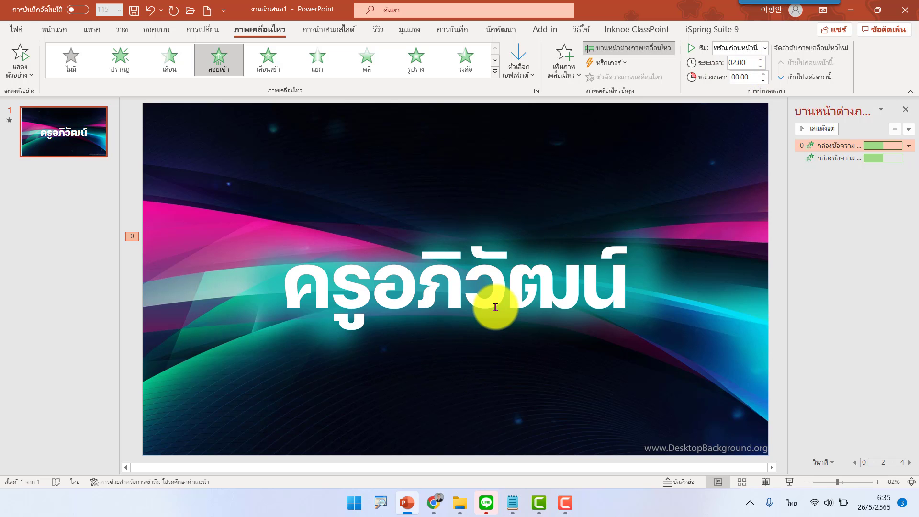
pyautogui.click(789, 482)
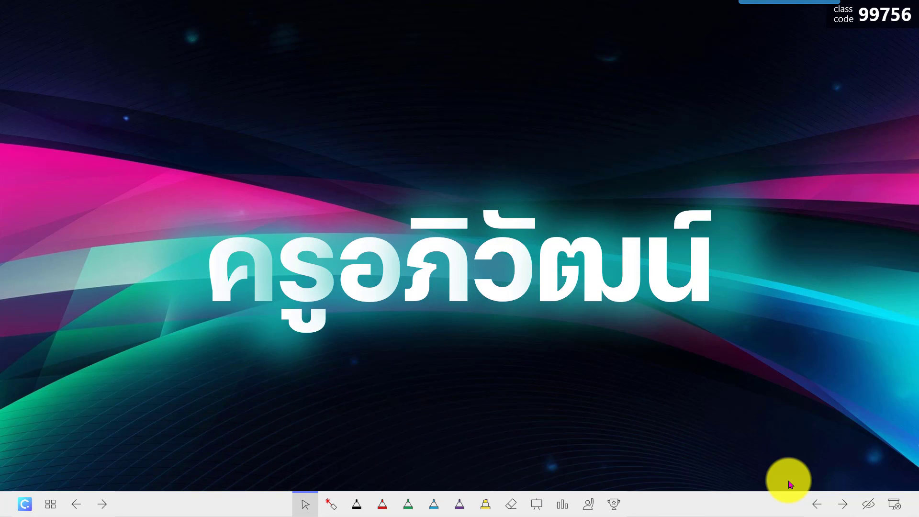
# Exit the slide show and select the second text-box animation in the Animation Pane.
pyautogui.press('Escape')
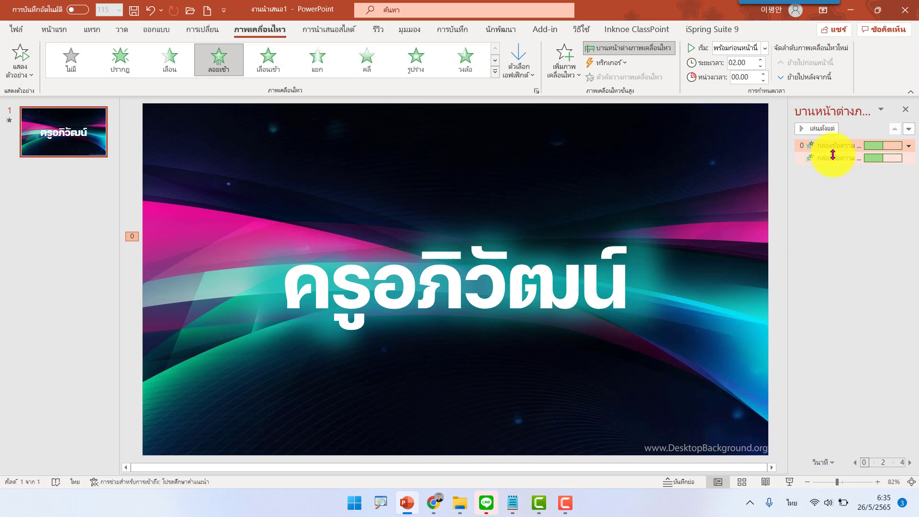
pyautogui.moveTo(833, 154); pyautogui.dragTo(832, 158)
# Draw a rectangle banner just below the title.
pyautogui.click(58, 29)
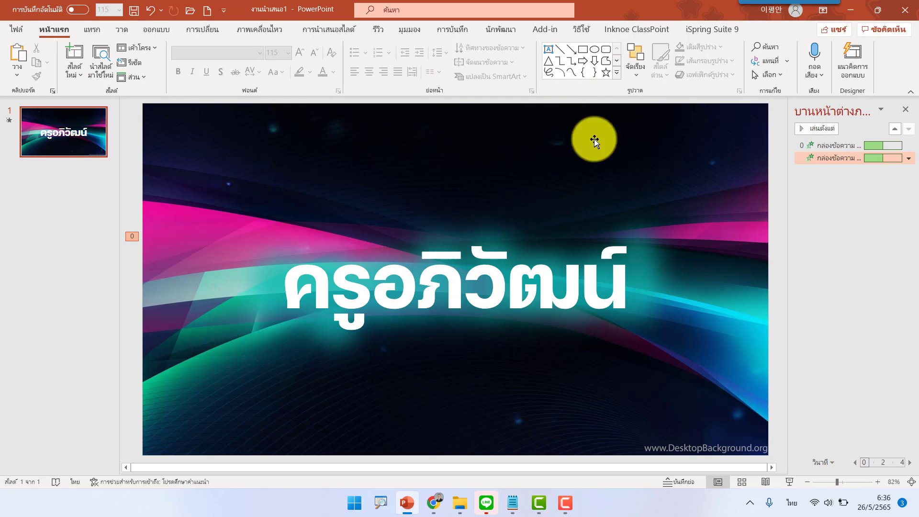
pyautogui.click(548, 50)
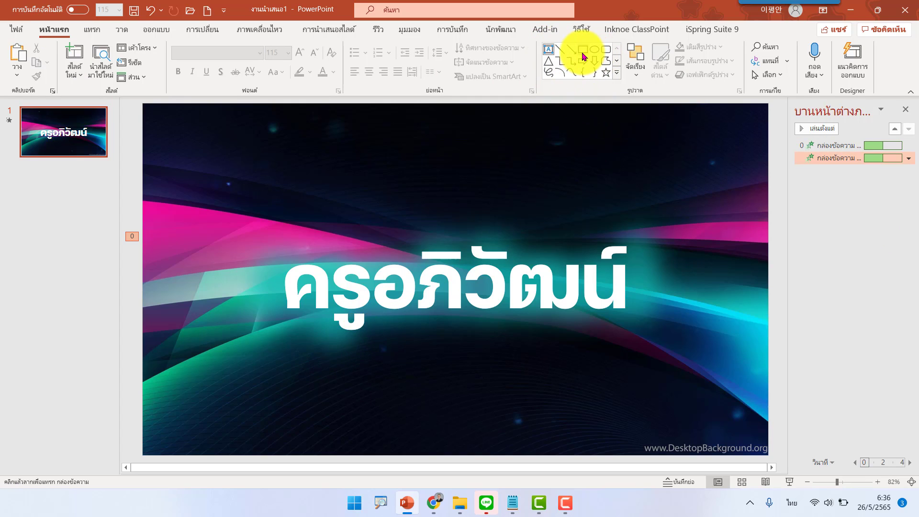
pyautogui.moveTo(478, 334); pyautogui.dragTo(442, 334)
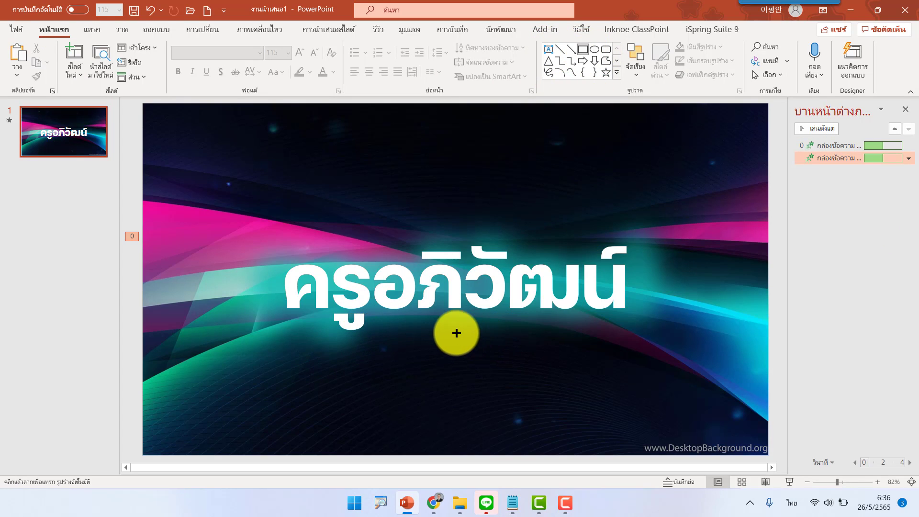
pyautogui.moveTo(568, 351); pyautogui.dragTo(615, 368)
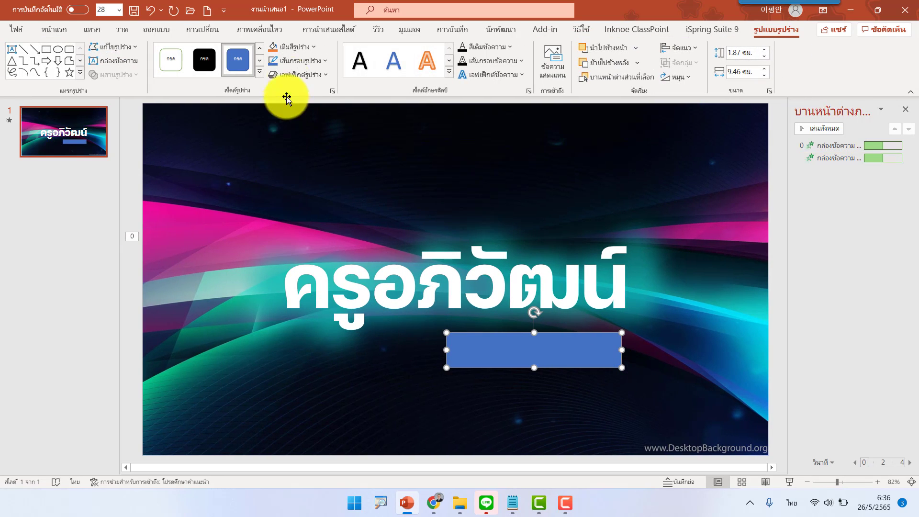
# Fill the rectangle with the background's pink via Eyedropper and set No Outline.
pyautogui.click(297, 47)
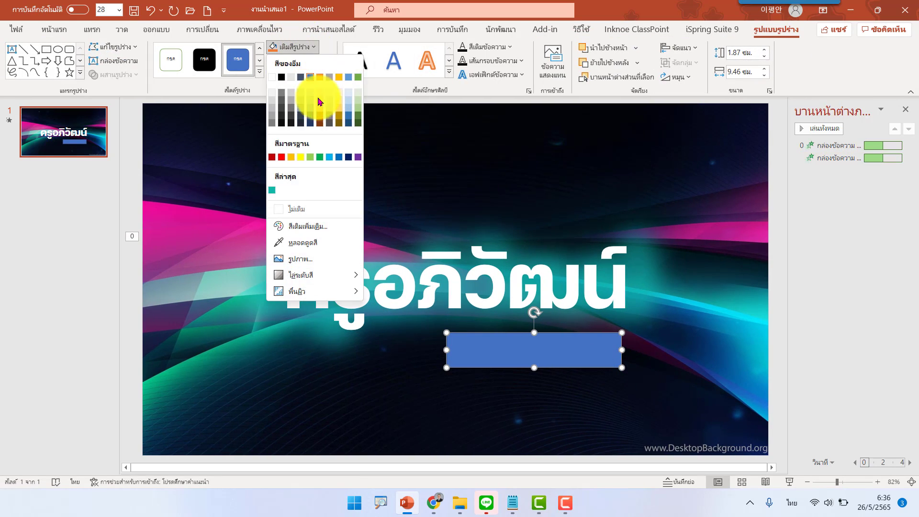
pyautogui.click(309, 243)
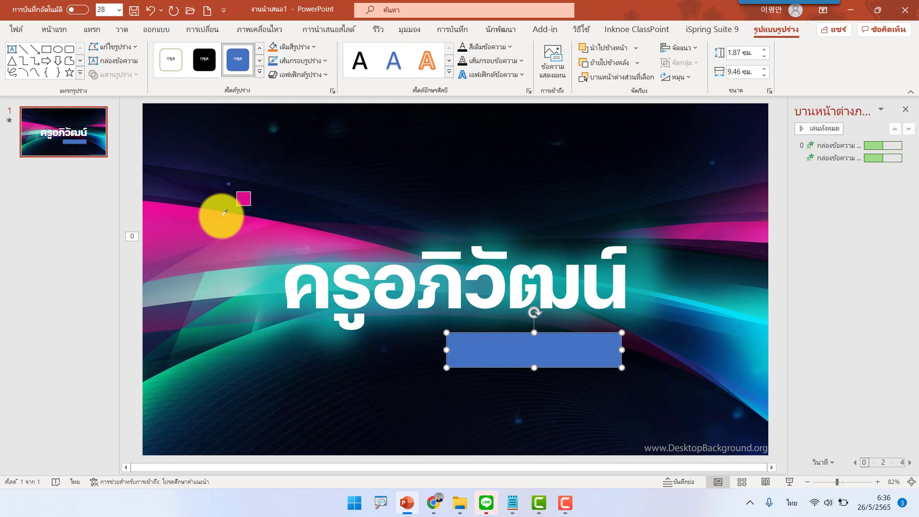
pyautogui.click(189, 215)
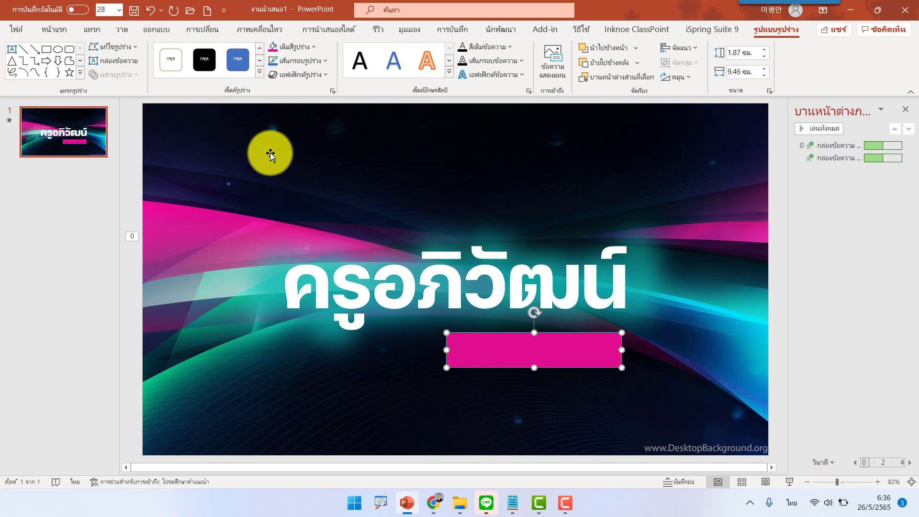
pyautogui.click(314, 62)
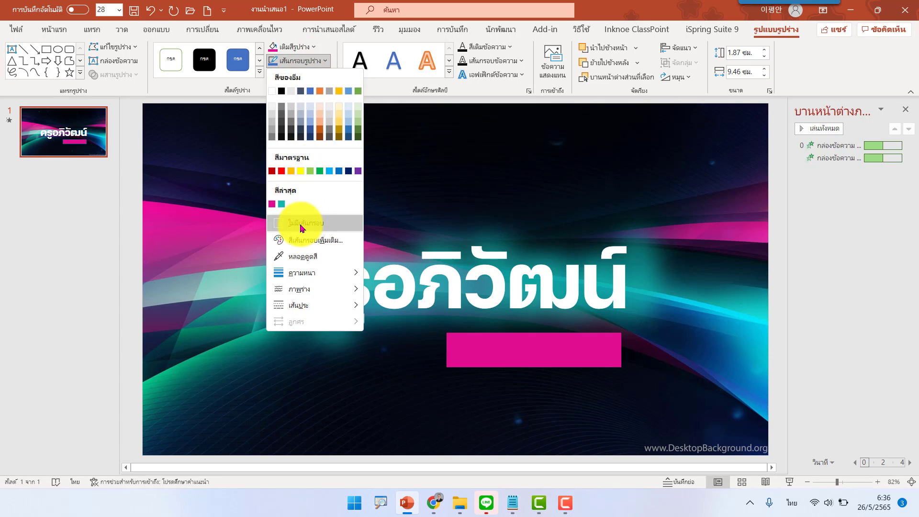
pyautogui.click(302, 224)
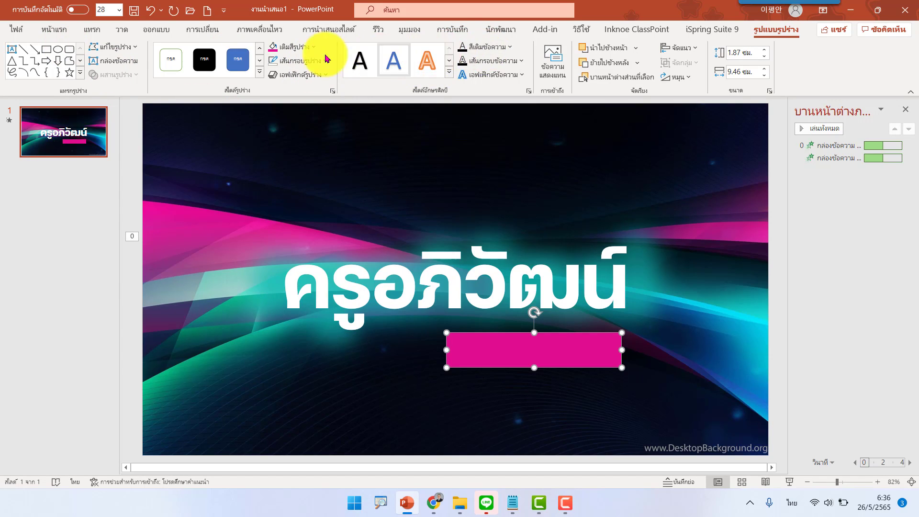
pyautogui.click(54, 29)
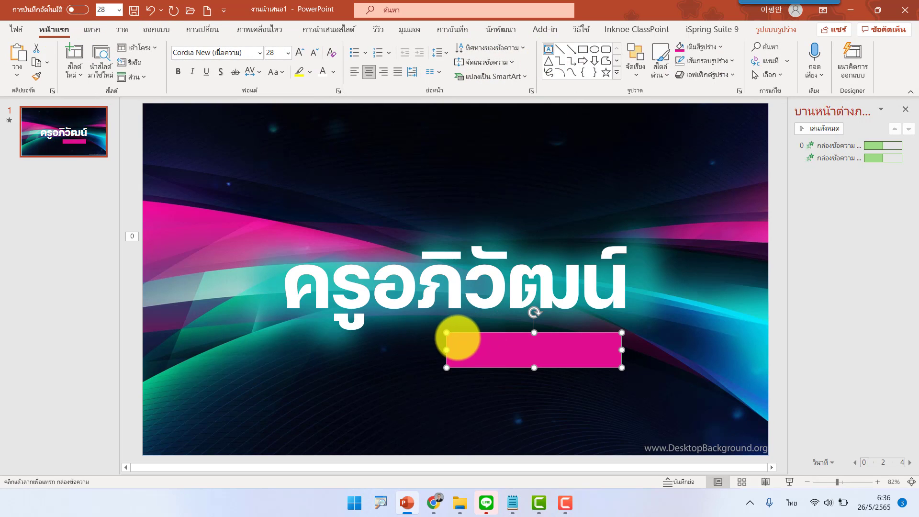
# Add a text box on the pink banner reading สอนสร้างสื่อ wrapped in quotation marks.
pyautogui.moveTo(457, 338); pyautogui.dragTo(611, 368)
pyautogui.write('สอนสร้างสื่อ')
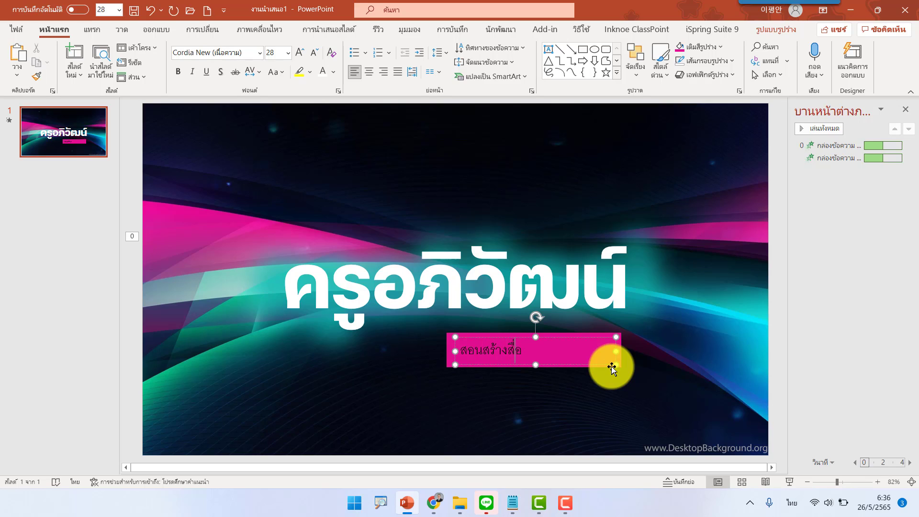
pyautogui.click(460, 345)
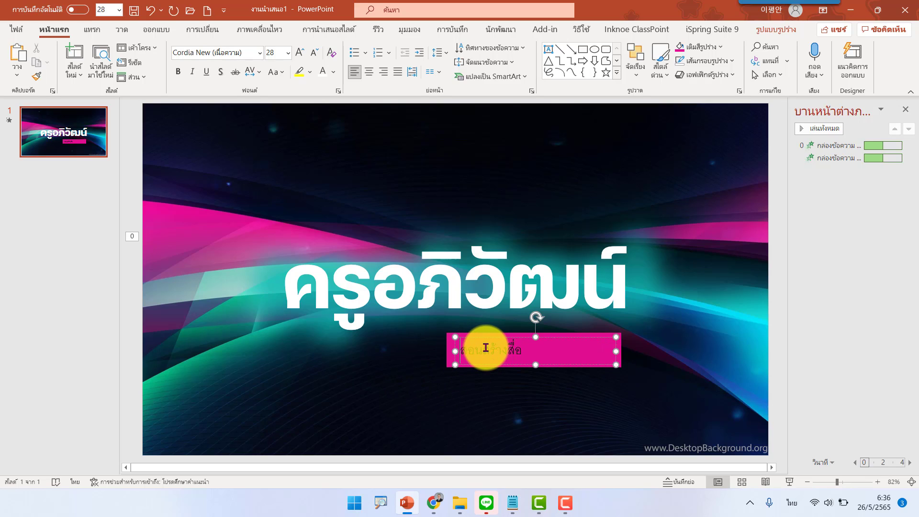
pyautogui.press('`')
pyautogui.write('"')
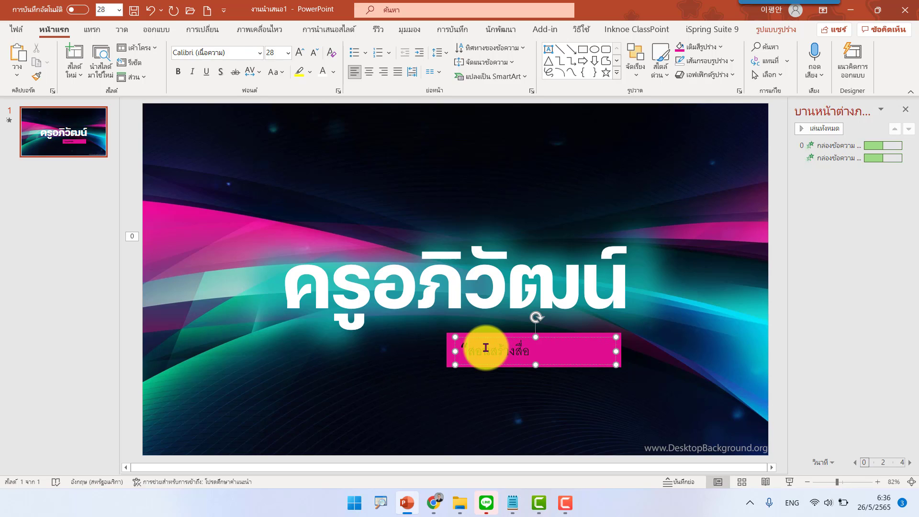
pyautogui.click(529, 347)
pyautogui.press('`')
pyautogui.write('”')
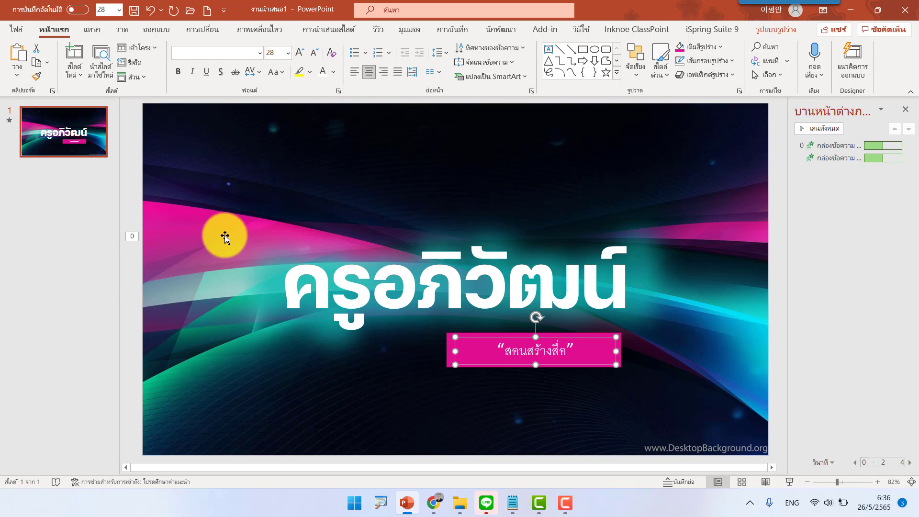
# Set the subtitle font to DB Helvethaica X 64 MedExtIt.
pyautogui.click(259, 52)
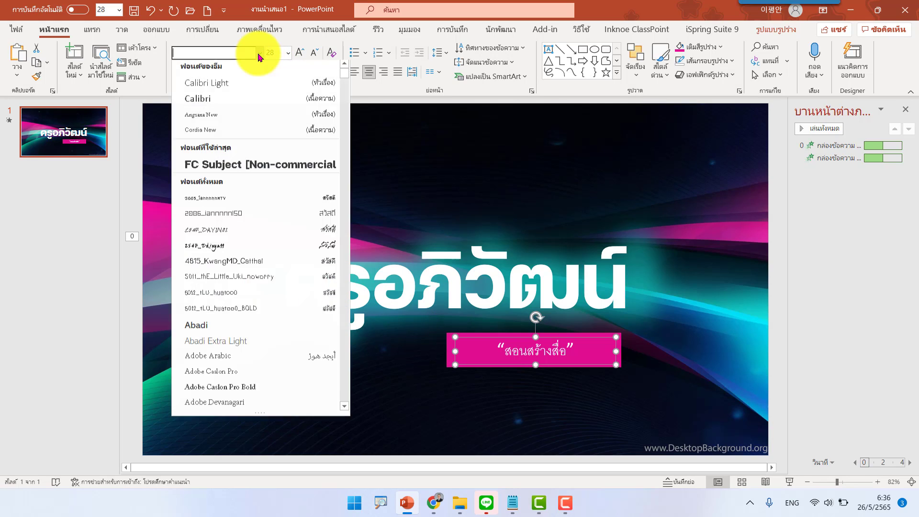
pyautogui.scroll(-5, 239, 364)
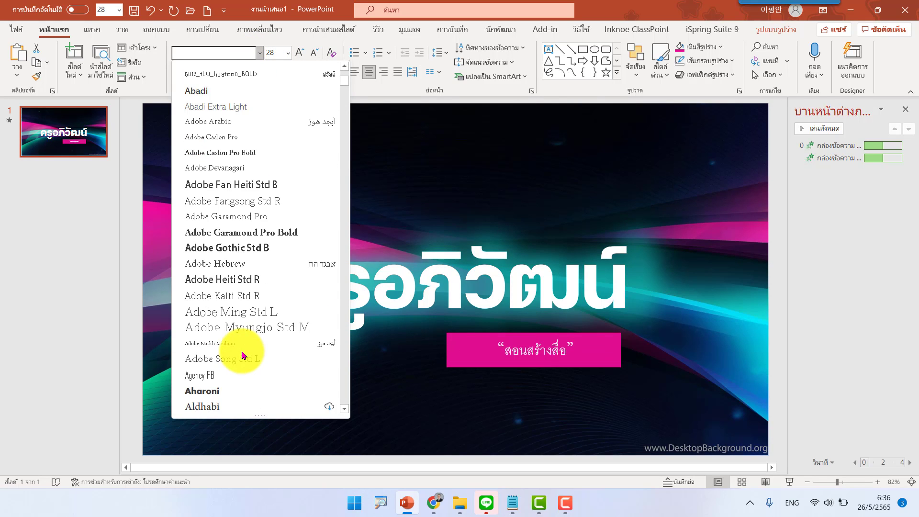
pyautogui.scroll(-3, 242, 355)
pyautogui.scroll(-5, 246, 322)
pyautogui.scroll(-3, 245, 322)
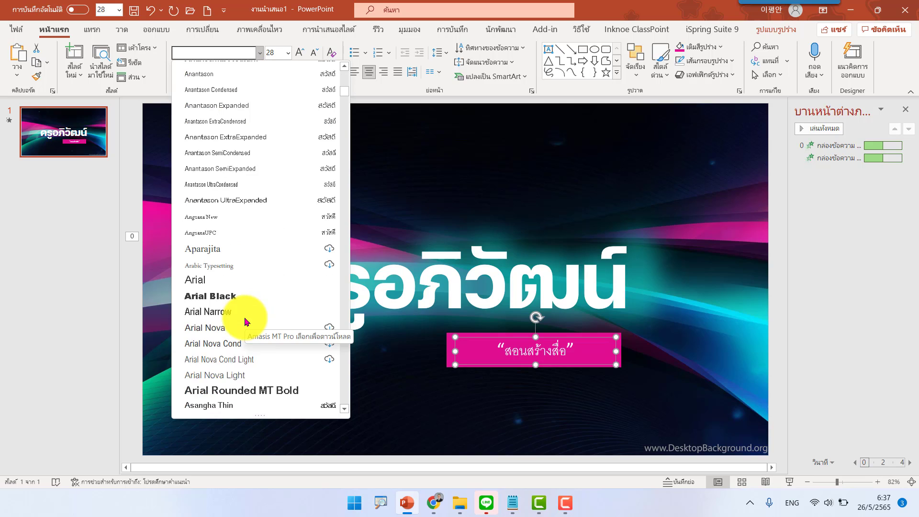
pyautogui.scroll(-5, 245, 321)
pyautogui.scroll(-4, 245, 322)
pyautogui.scroll(-4, 245, 321)
pyautogui.scroll(-3, 245, 322)
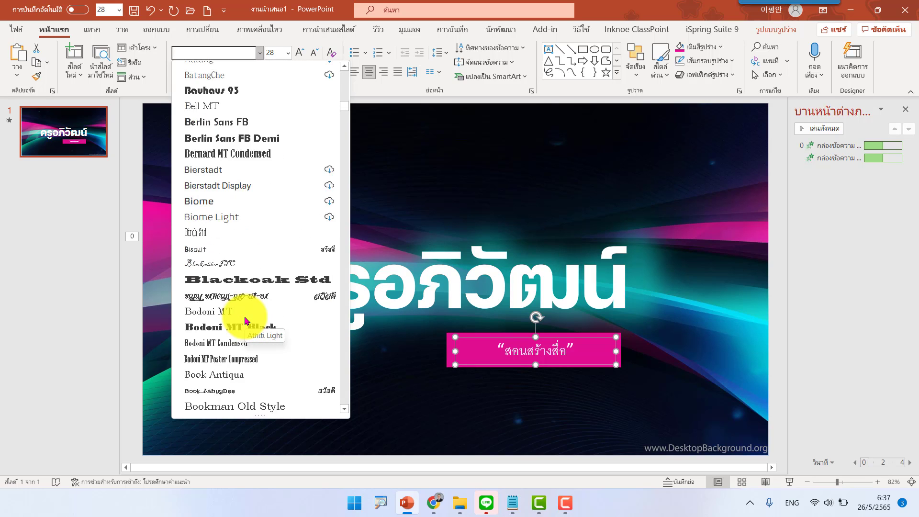
pyautogui.scroll(-3, 245, 322)
pyautogui.scroll(-4, 246, 322)
pyautogui.scroll(-5, 245, 322)
pyautogui.scroll(-5, 245, 322)
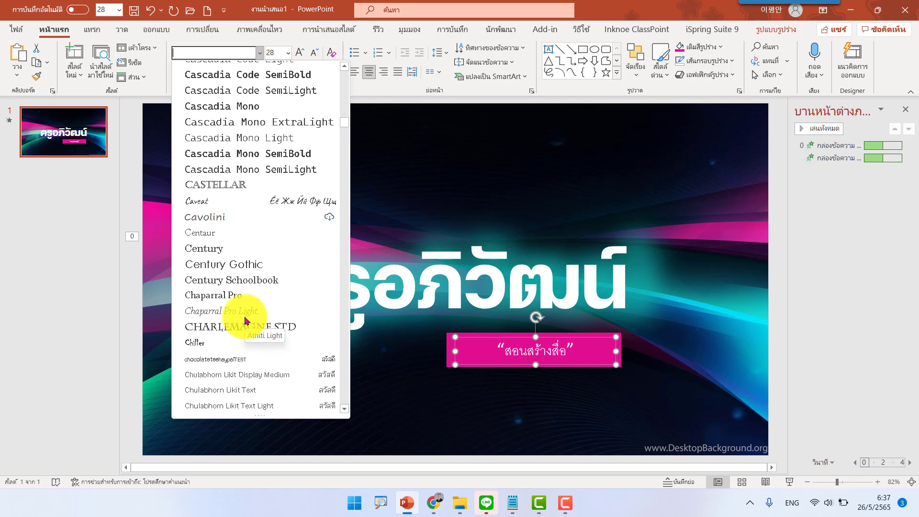
pyautogui.scroll(-5, 244, 330)
pyautogui.scroll(-5, 243, 337)
pyautogui.scroll(-4, 243, 337)
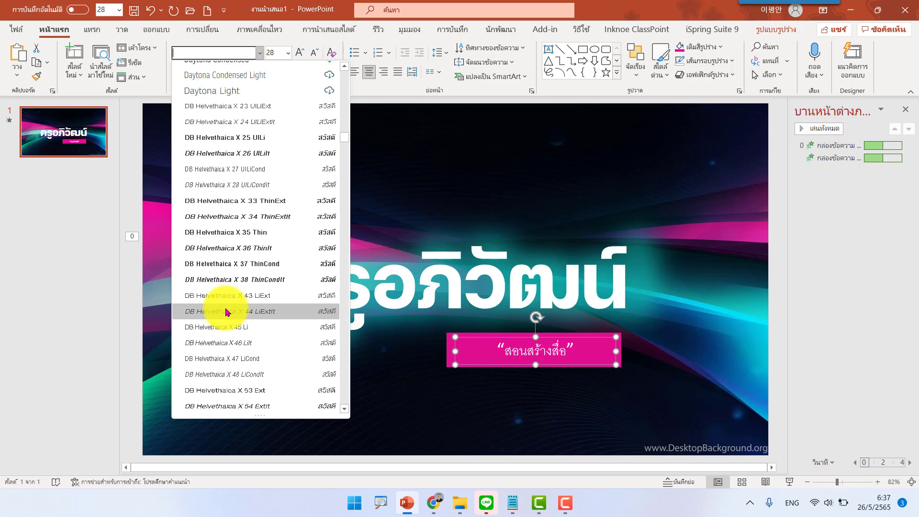
pyautogui.scroll(-1, 228, 312)
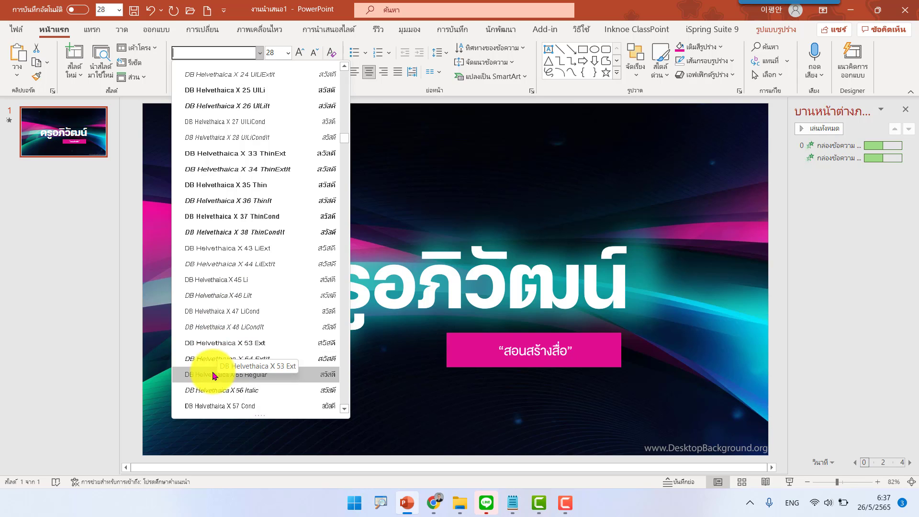
pyautogui.scroll(-3, 213, 364)
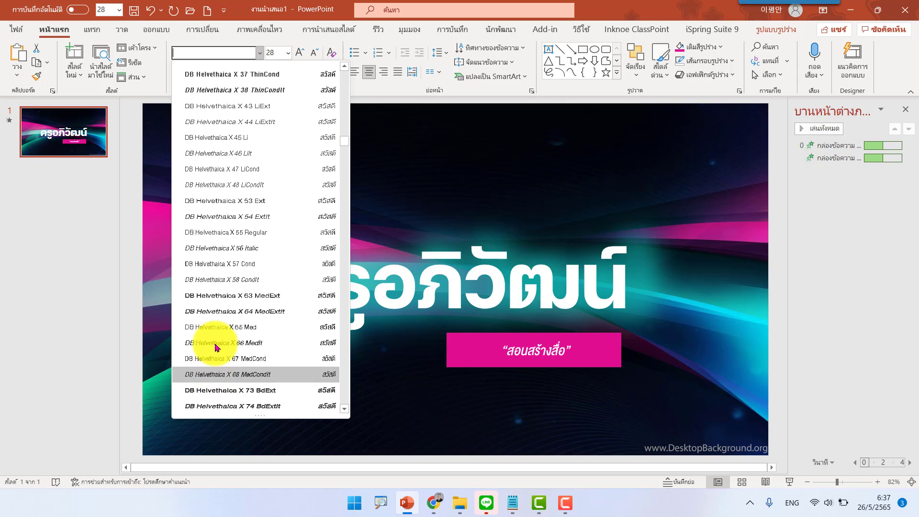
pyautogui.click(222, 311)
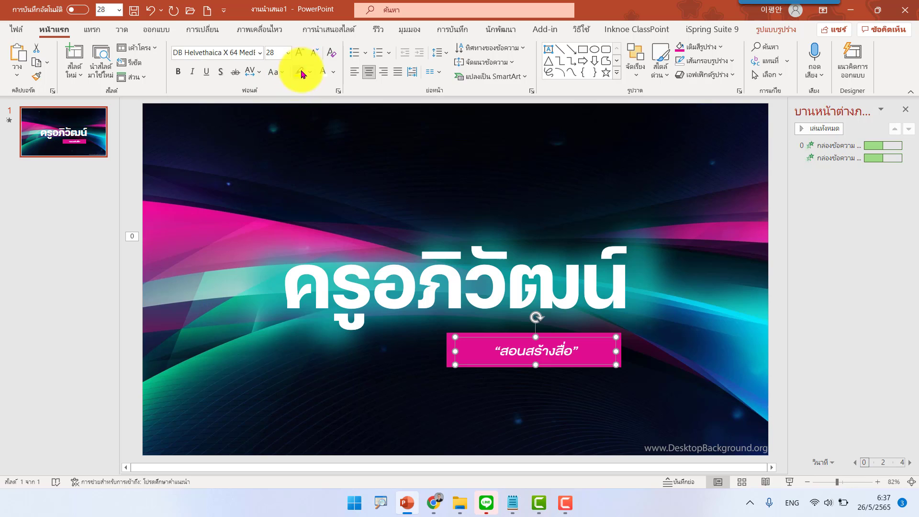
# Increase the subtitle font size to 44.
pyautogui.click(299, 55)
pyautogui.click(299, 55)
pyautogui.click(299, 55)
pyautogui.click(299, 55)
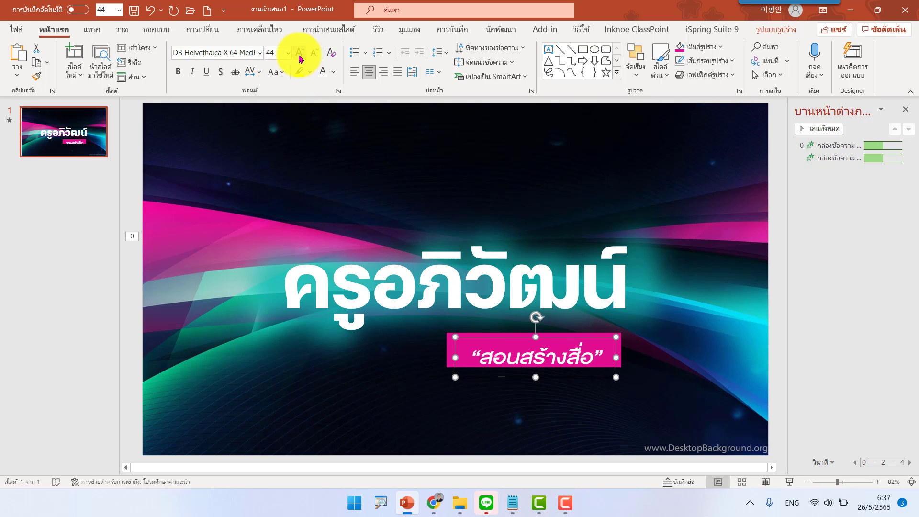
pyautogui.click(299, 55)
# Reposition the subtitle text box centred in the pink bar, undoing an accidental background move.
pyautogui.moveTo(566, 340); pyautogui.dragTo(558, 333)
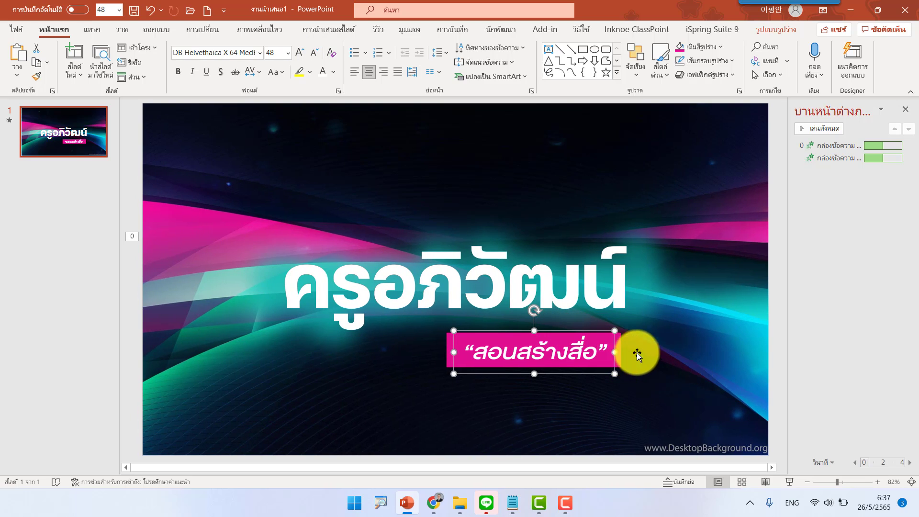
pyautogui.click(777, 304)
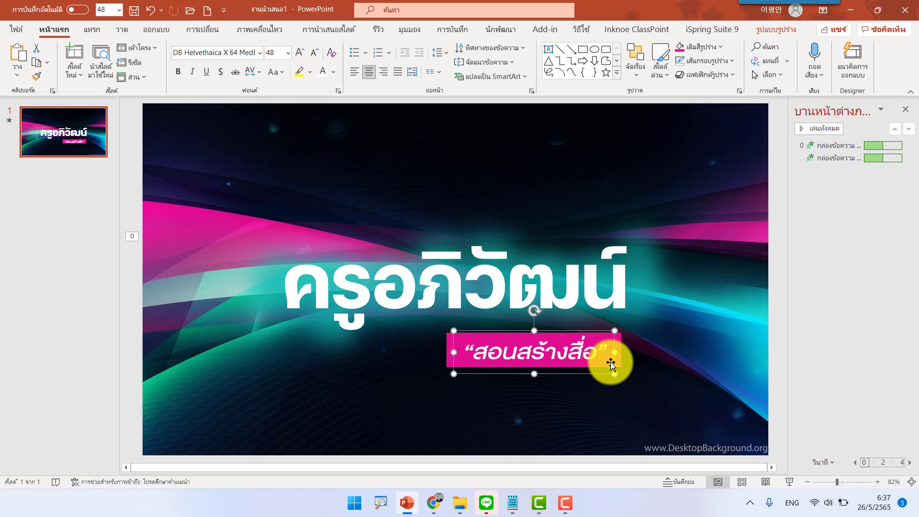
pyautogui.moveTo(614, 363); pyautogui.dragTo(608, 382)
pyautogui.moveTo(601, 345); pyautogui.dragTo(596, 333)
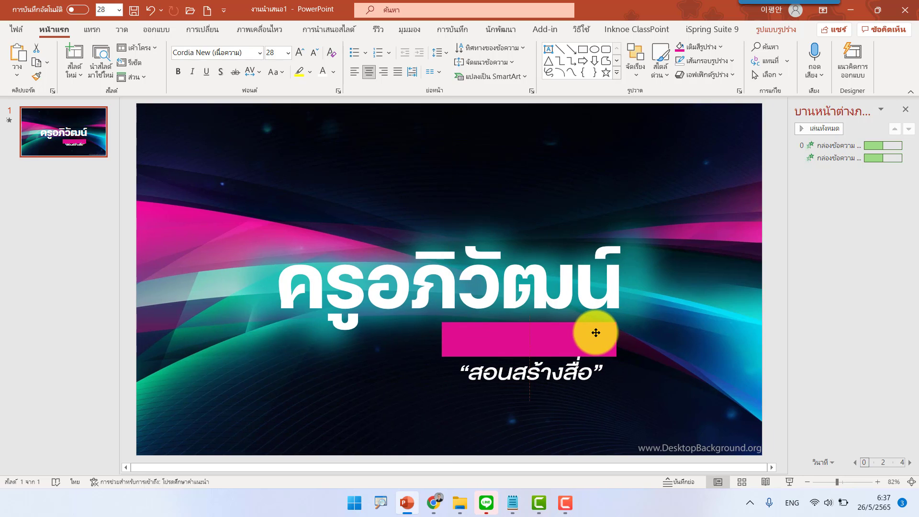
pyautogui.click(593, 383)
pyautogui.click(597, 388)
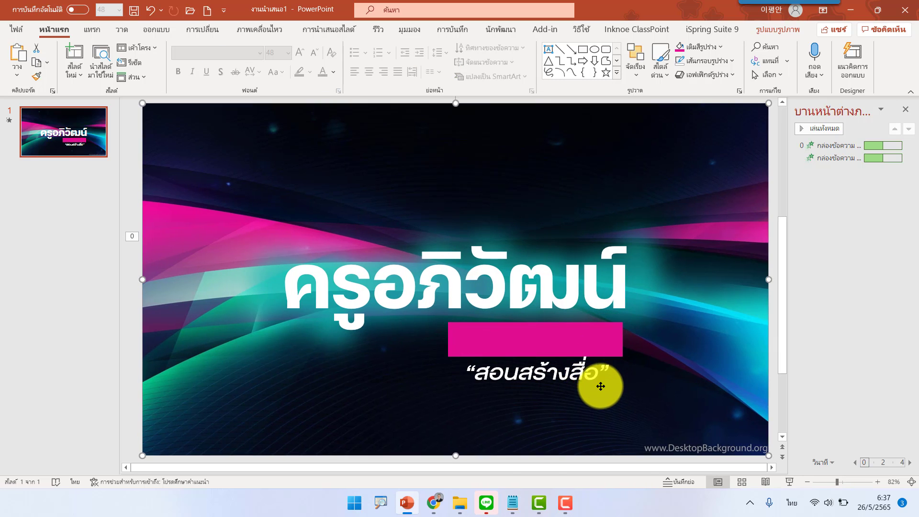
pyautogui.moveTo(595, 396); pyautogui.dragTo(601, 378)
pyautogui.hotkey('ctrl', 'z')
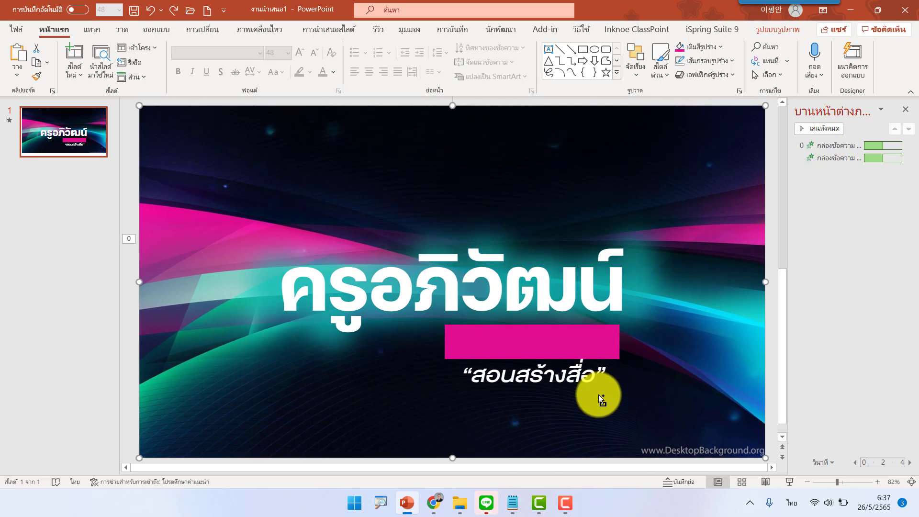
pyautogui.click(570, 375)
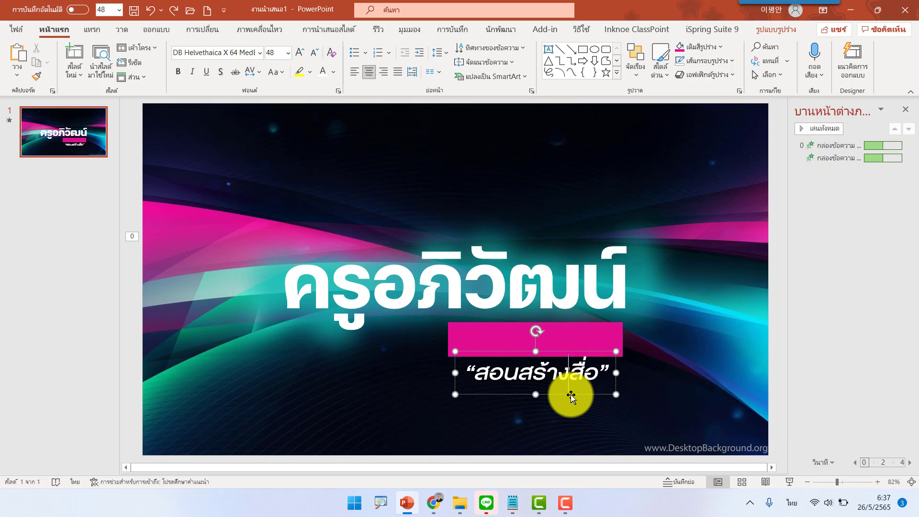
pyautogui.moveTo(571, 397); pyautogui.dragTo(567, 364)
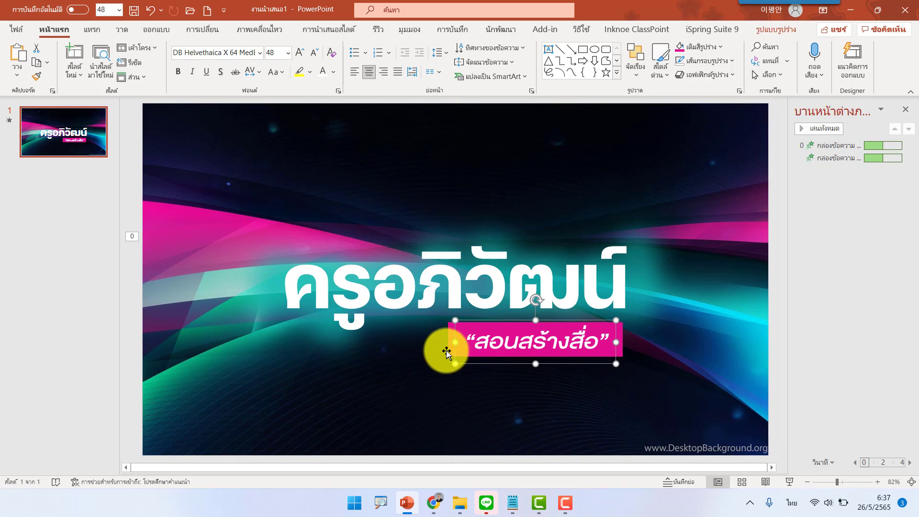
pyautogui.moveTo(449, 340); pyautogui.dragTo(451, 342)
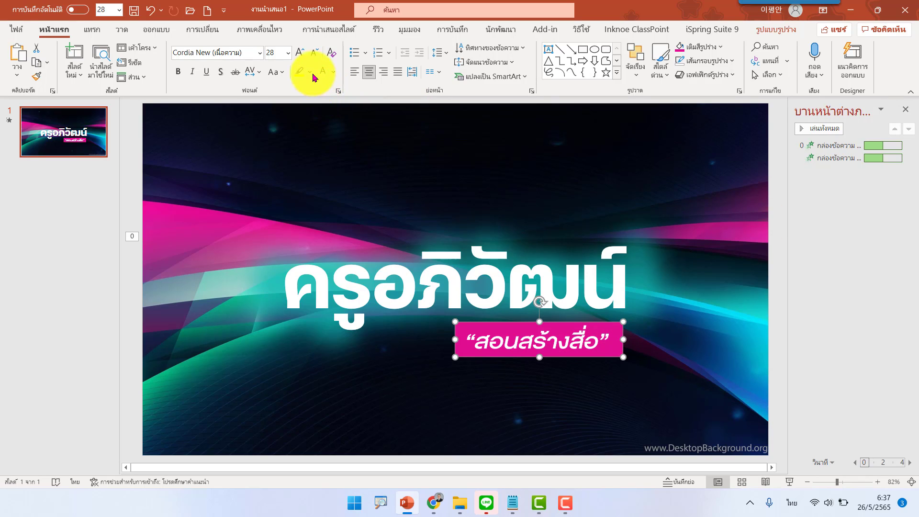
# Show the Animations tools and select the subtitle box, undoing an accidental resize.
pyautogui.click(267, 34)
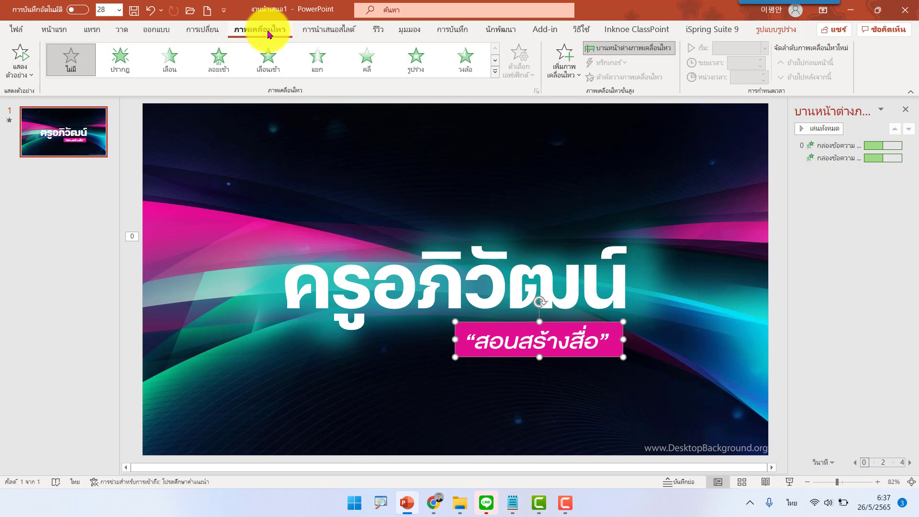
pyautogui.click(488, 341)
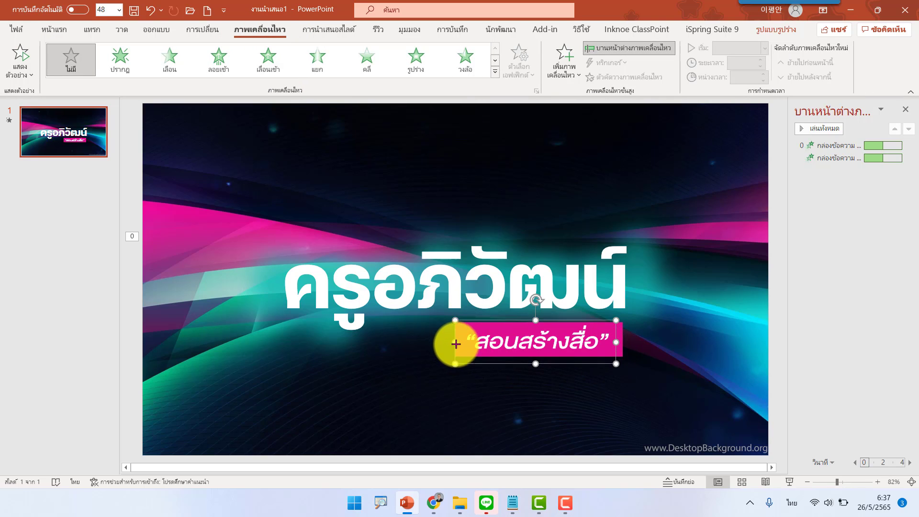
pyautogui.moveTo(455, 344); pyautogui.dragTo(460, 344)
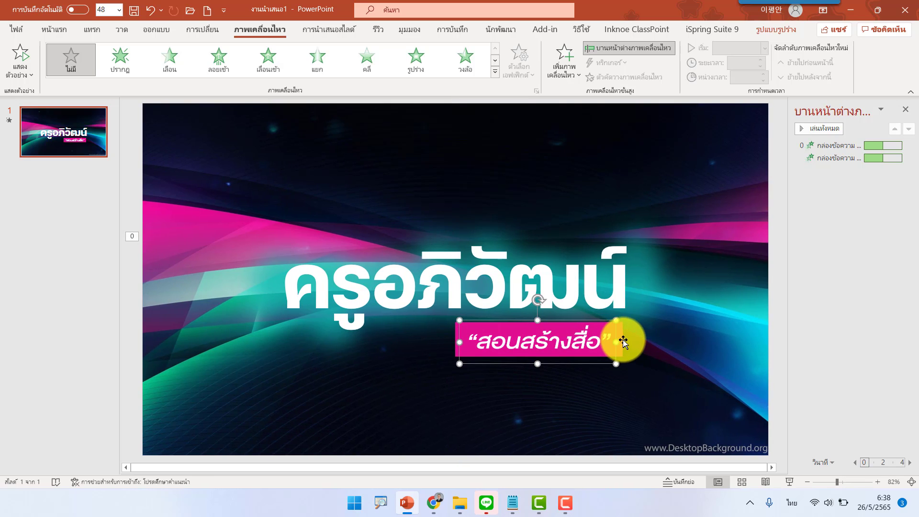
pyautogui.hotkey('ctrl', 'z')
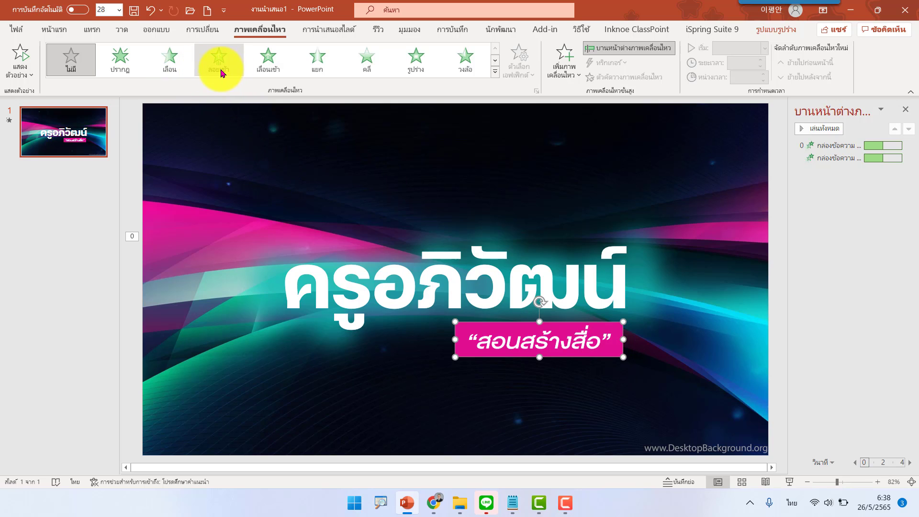
# After trying Float In and Split, give the pink bar a Wipe entrance from the left, then select the subtitle text.
pyautogui.click(266, 72)
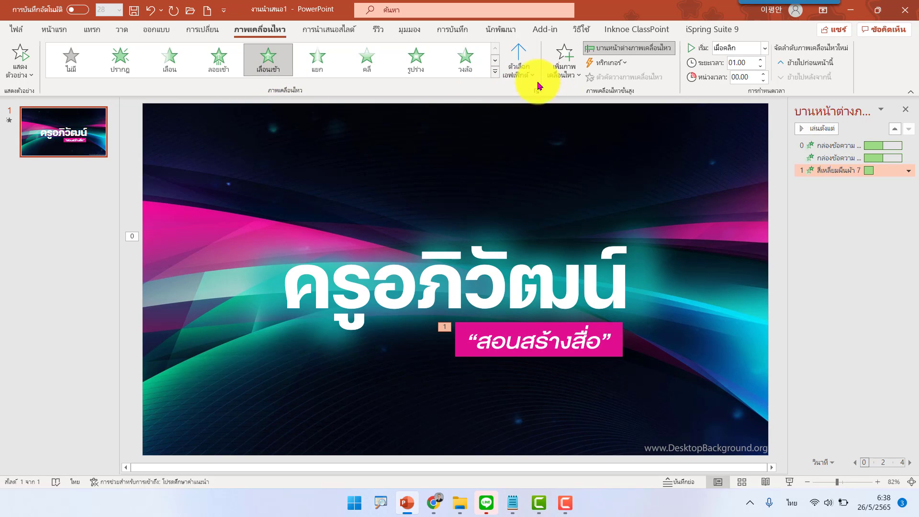
pyautogui.click(519, 70)
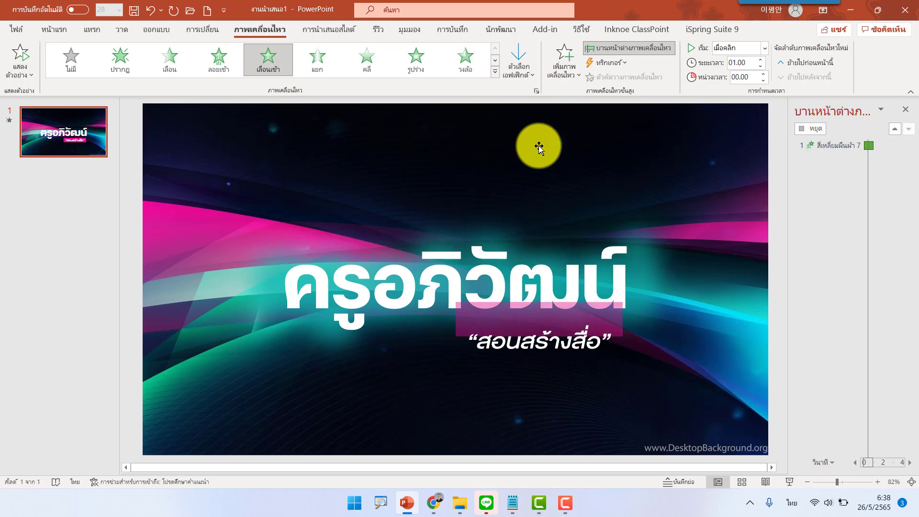
pyautogui.click(316, 71)
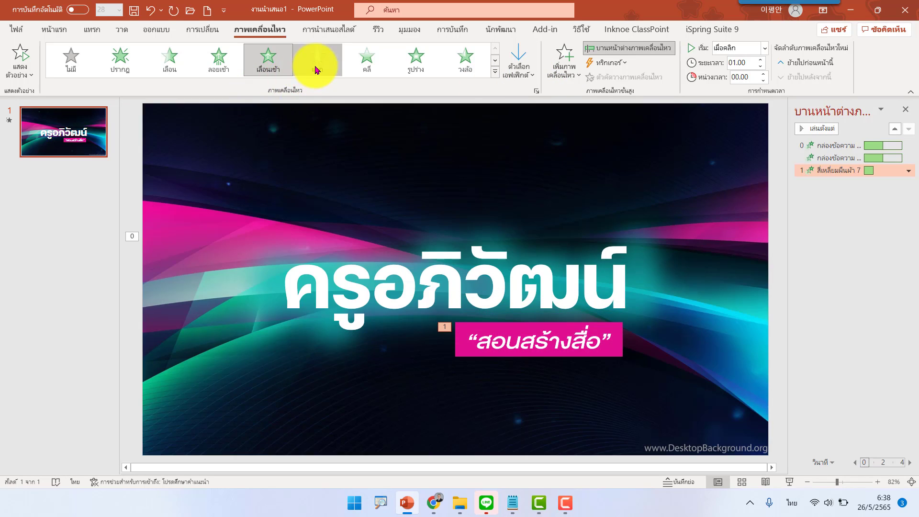
pyautogui.click(367, 67)
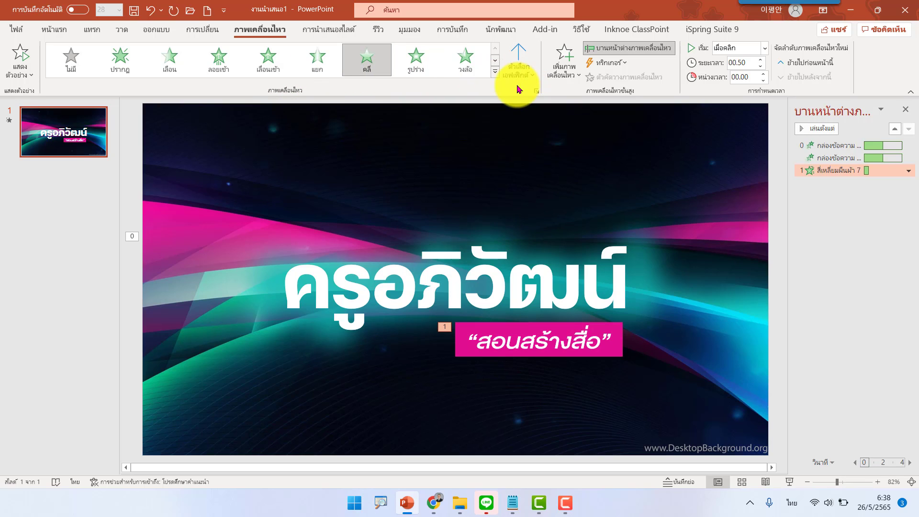
pyautogui.click(517, 75)
pyautogui.click(531, 147)
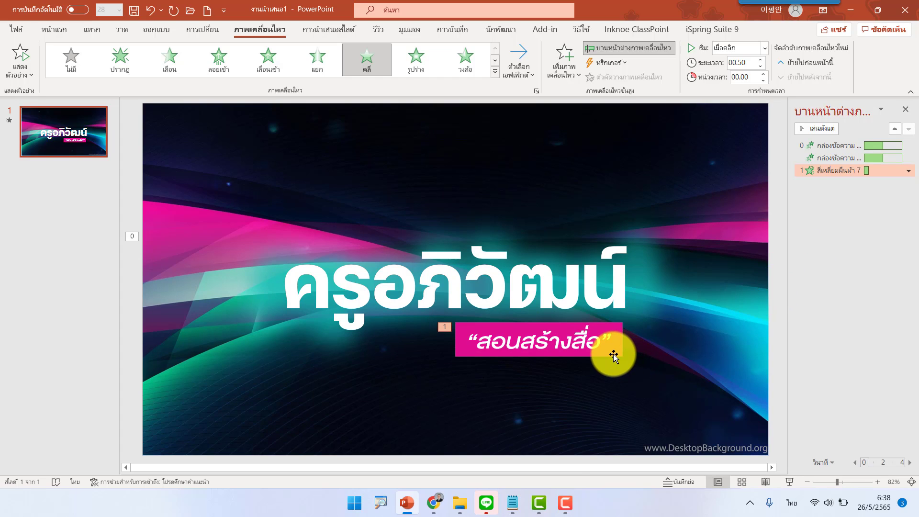
pyautogui.click(547, 341)
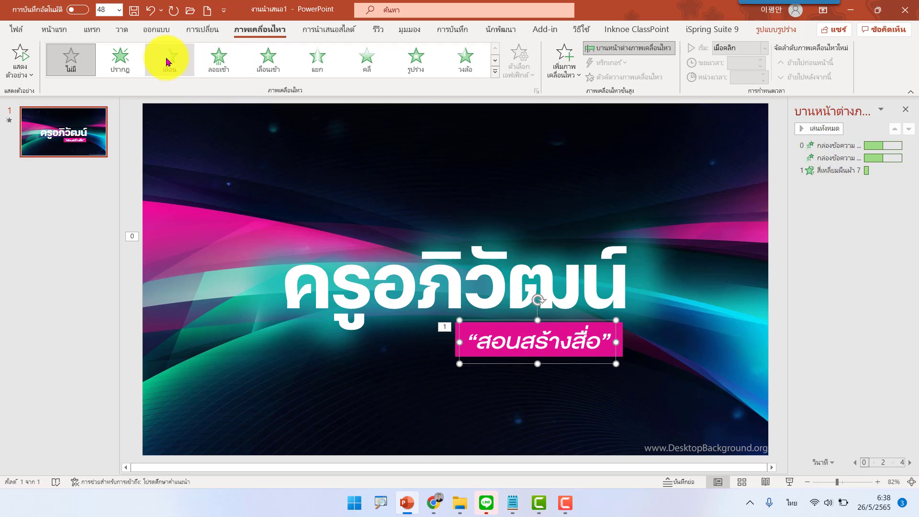
# Try Float In and Fly In, settle on a Fade entrance for the quoted subtitle, then reselect the pink bar.
pyautogui.click(217, 60)
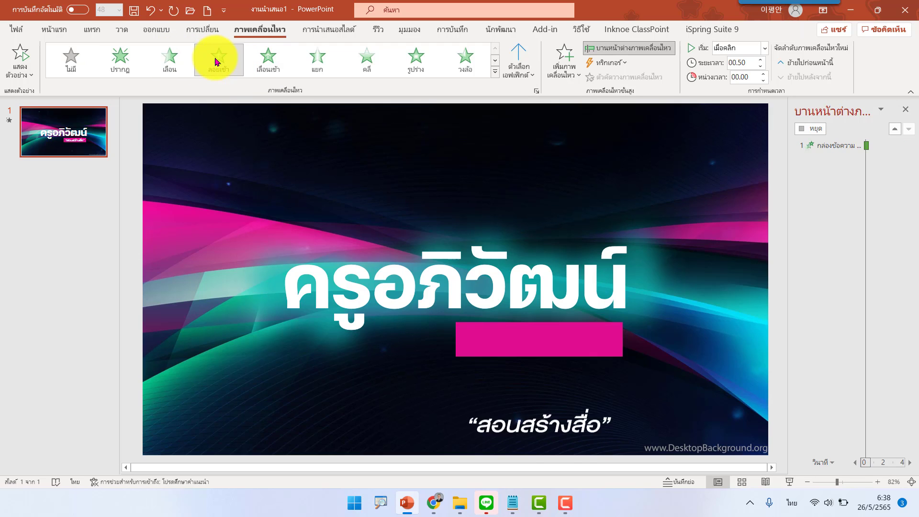
pyautogui.click(267, 61)
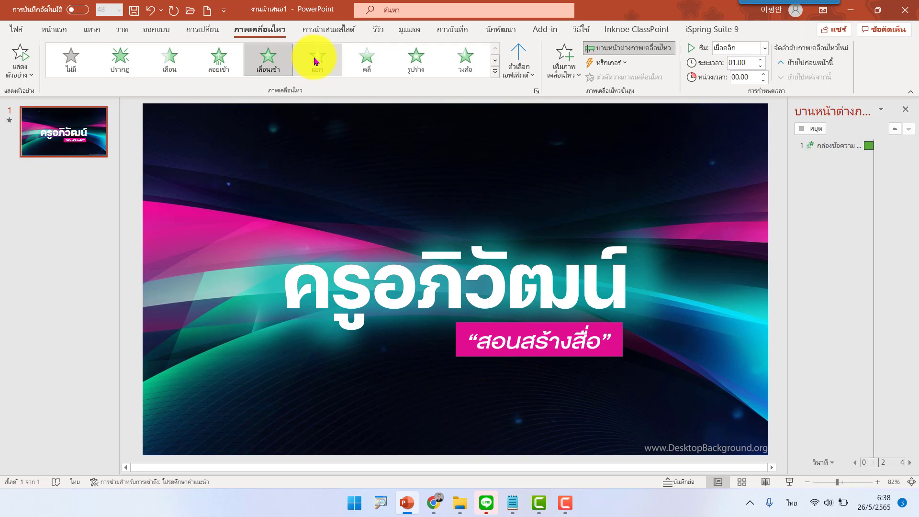
pyautogui.click(170, 57)
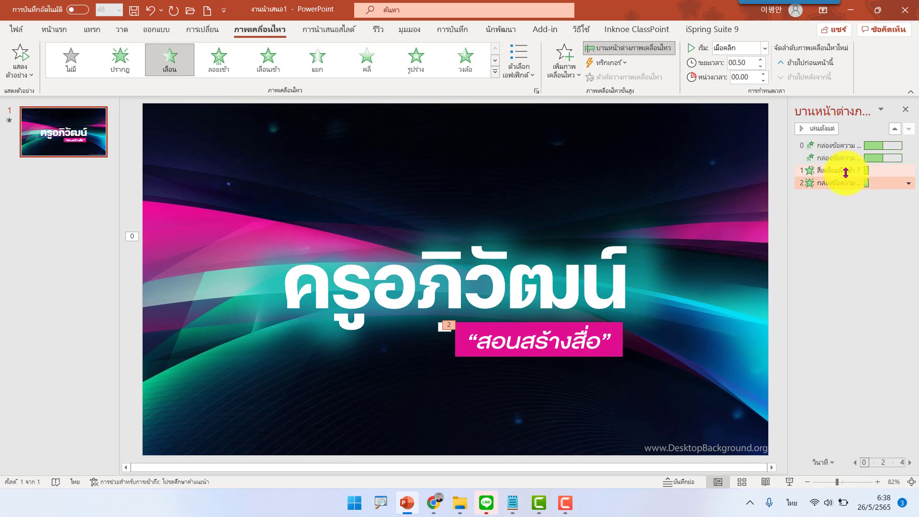
pyautogui.click(619, 355)
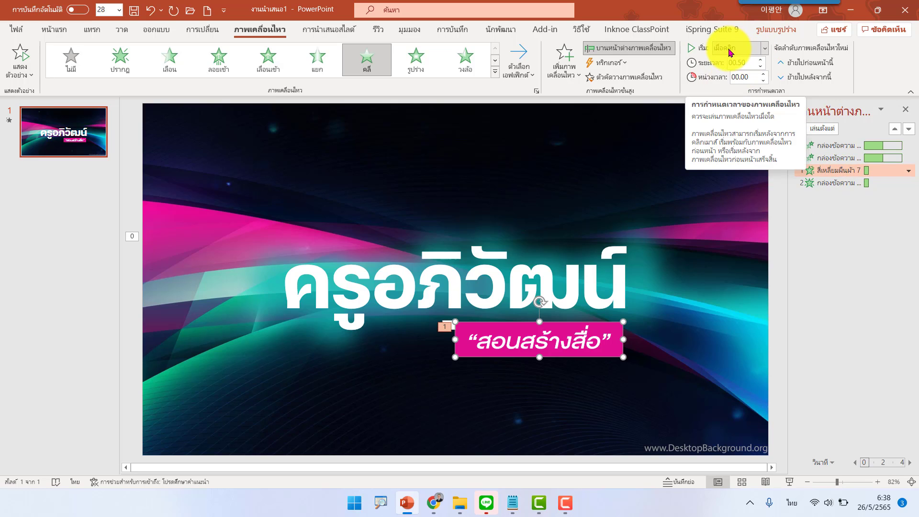
# Set the pink bar's Wipe to start With Previous, with its delay raised to 01.75 seconds.
pyautogui.click(765, 48)
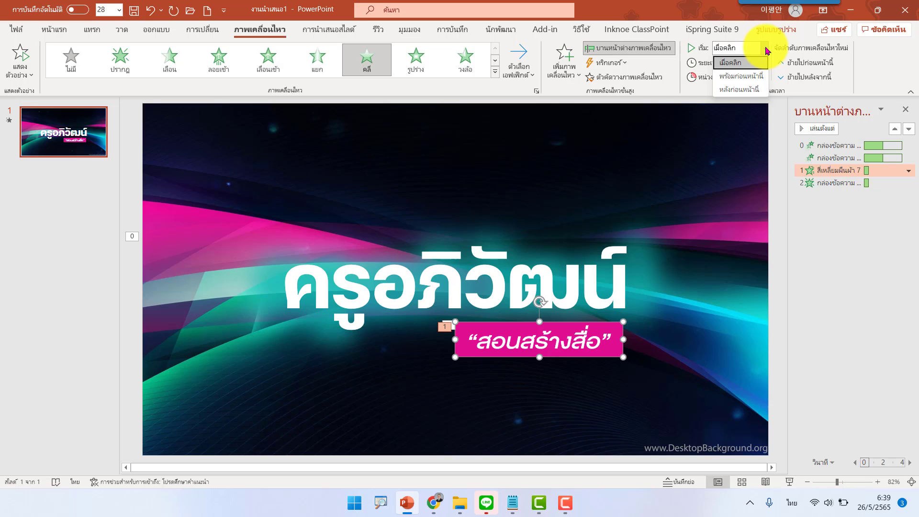
pyautogui.press('Down')
pyautogui.press('Down')
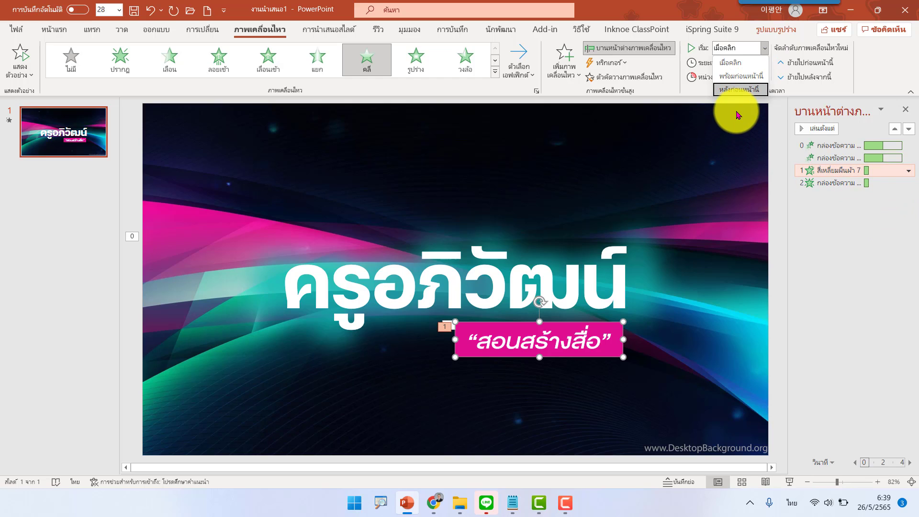
pyautogui.click(753, 80)
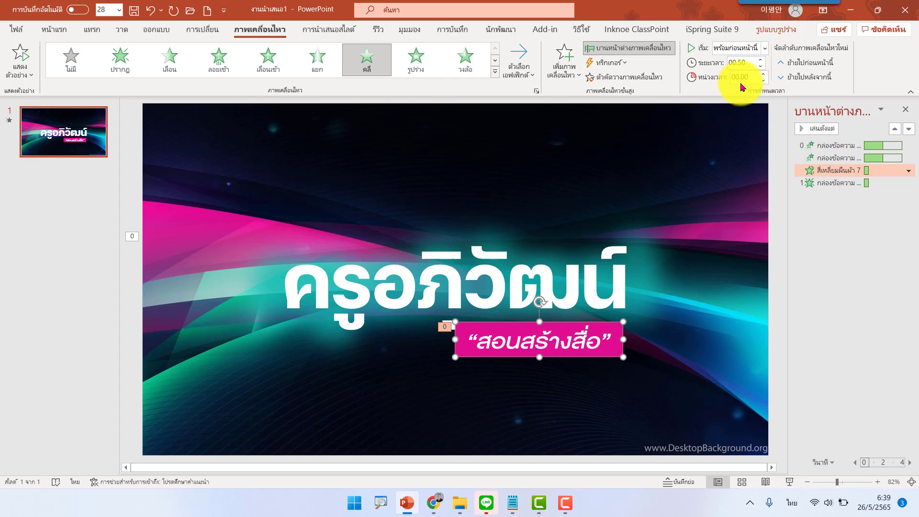
pyautogui.click(762, 77)
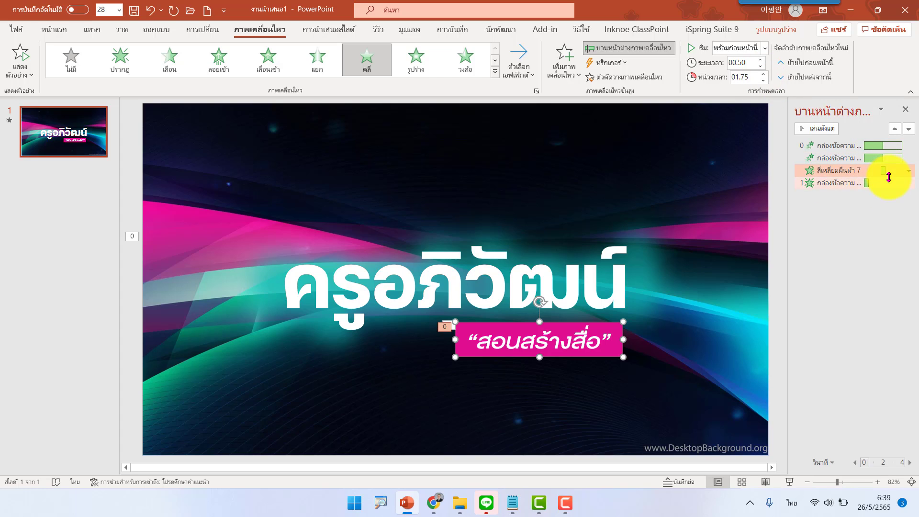
# Set the subtitle's Fade animation to start With Previous, with a 02.25-second delay.
pyautogui.click(836, 184)
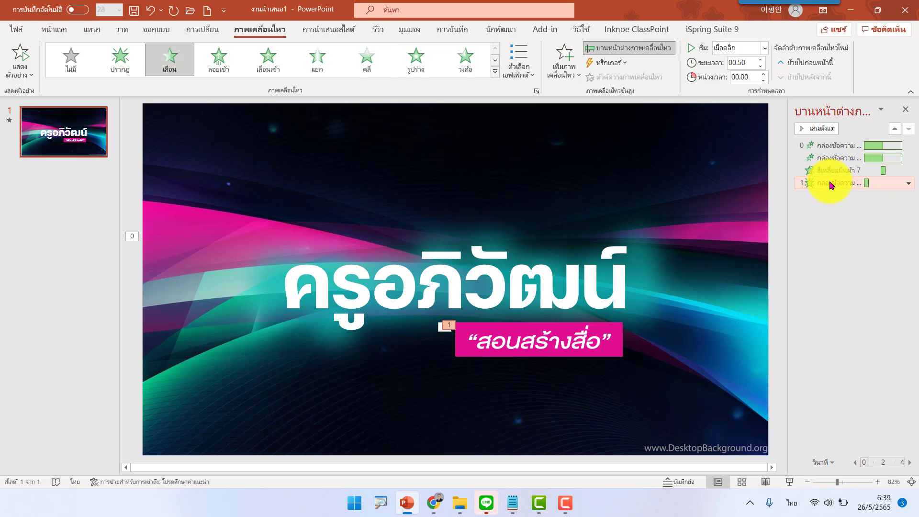
pyautogui.click(747, 48)
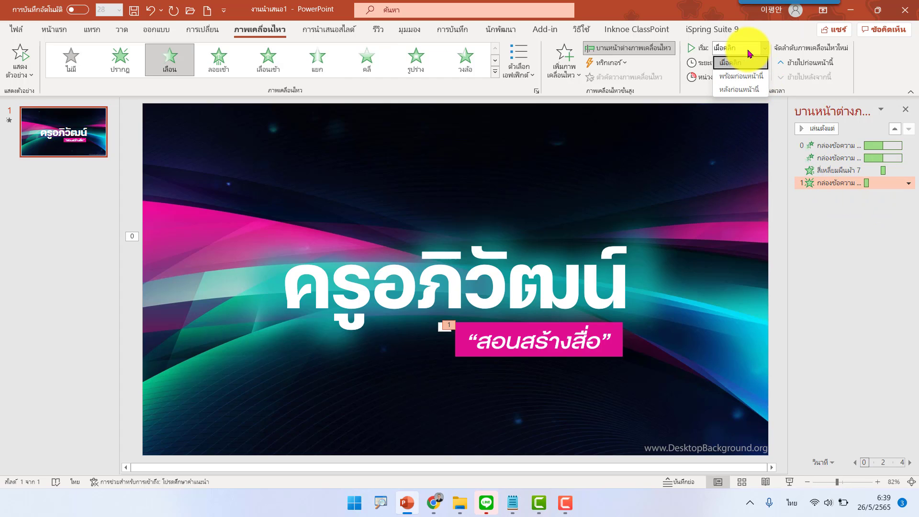
pyautogui.click(741, 72)
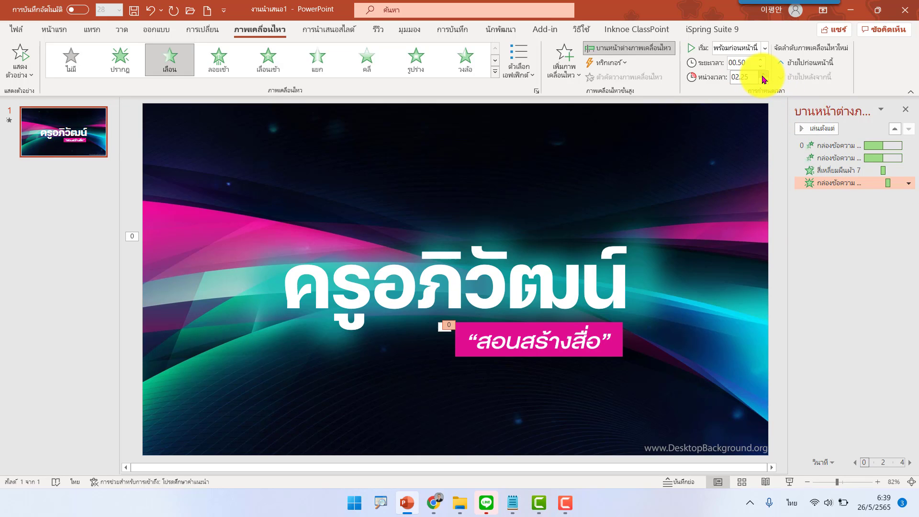
# Preview the slide's animation sequence twice, close the Animation Pane, and return to Home.
pyautogui.click(844, 146)
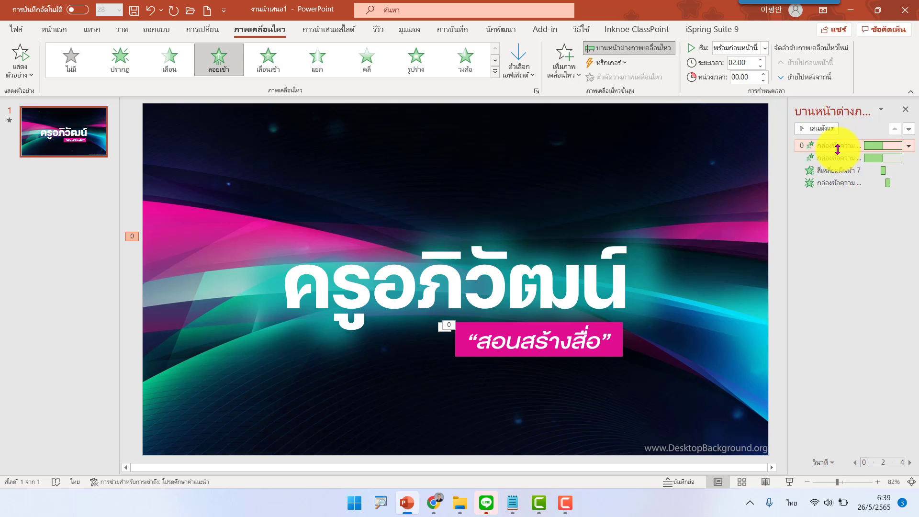
pyautogui.click(821, 130)
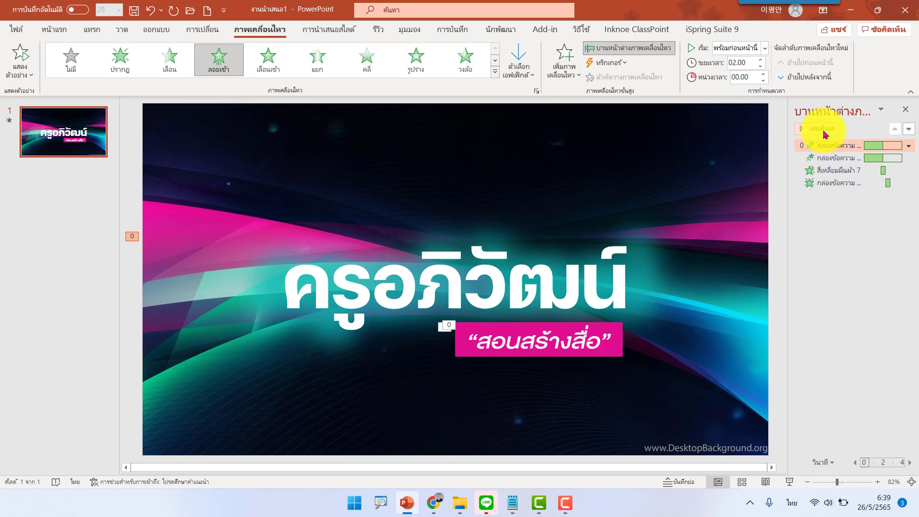
pyautogui.click(824, 129)
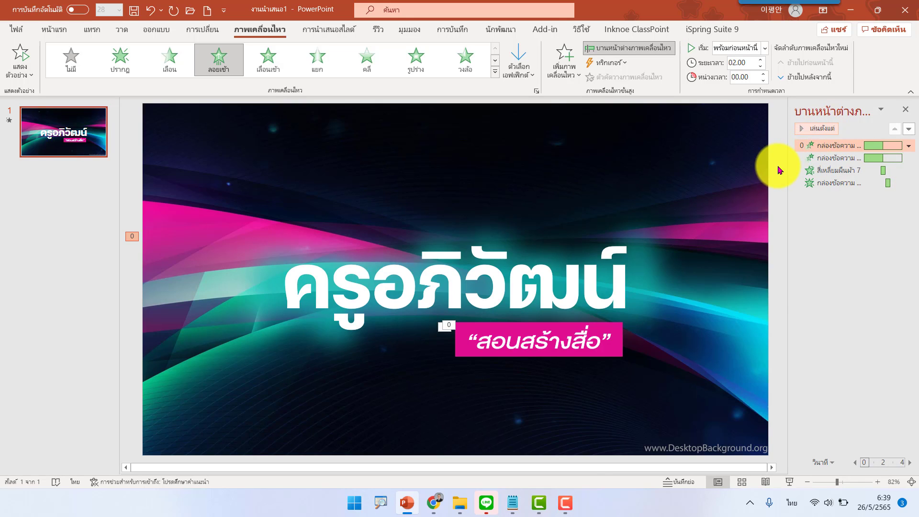
pyautogui.click(905, 109)
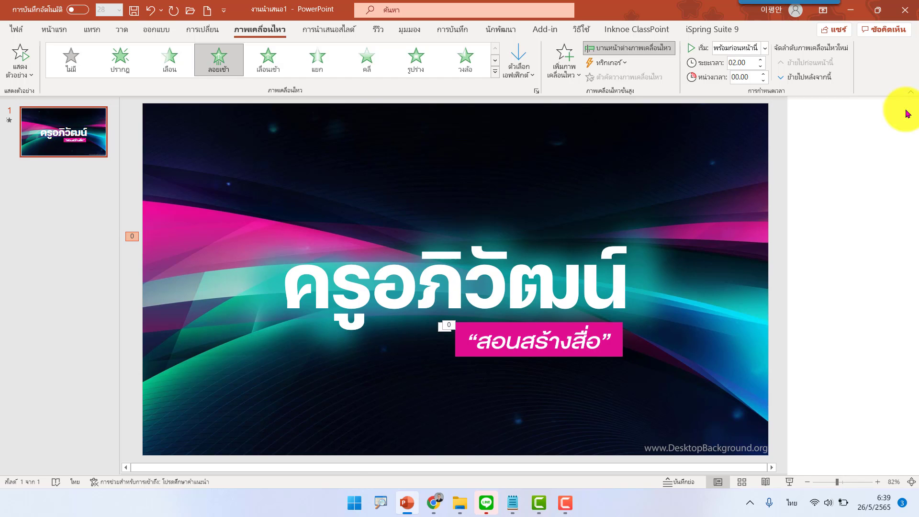
pyautogui.click(871, 160)
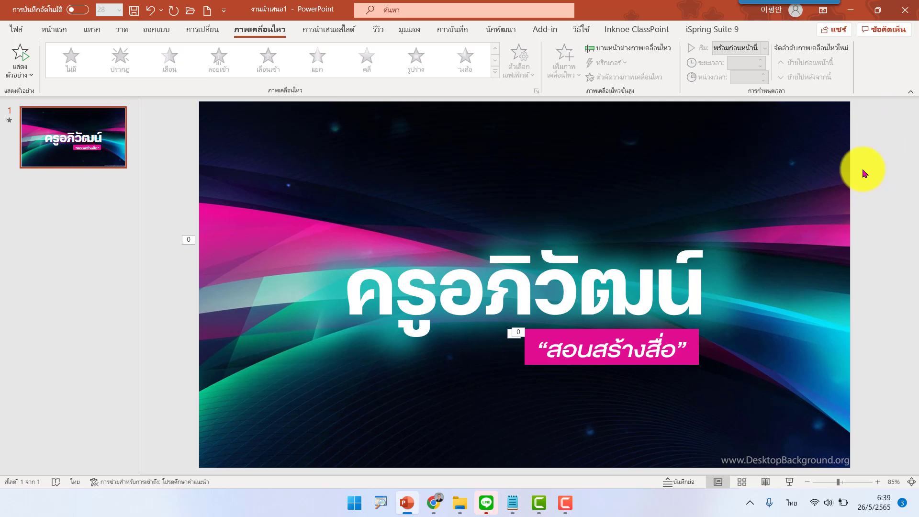
pyautogui.click(54, 29)
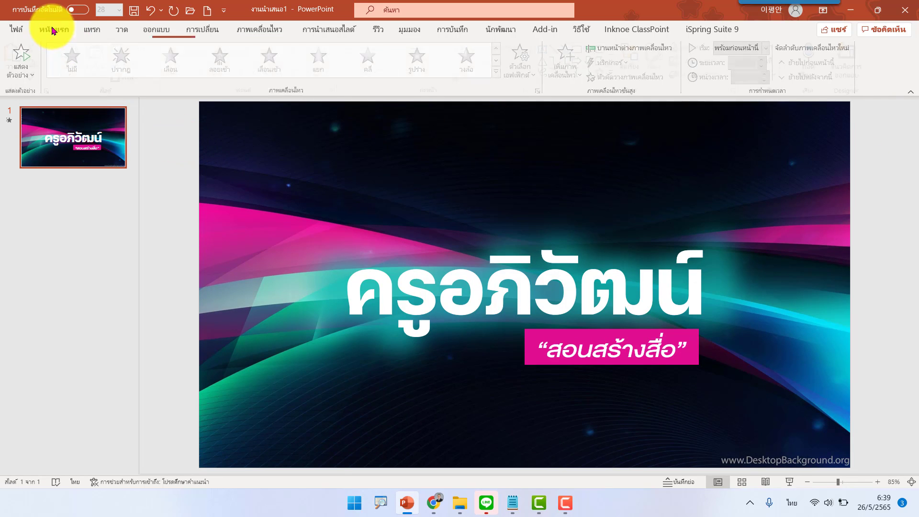
# Export the slide as an MPEG-4 video named title.mp4 on the Desktop, then minimize PowerPoint.
pyautogui.click(17, 29)
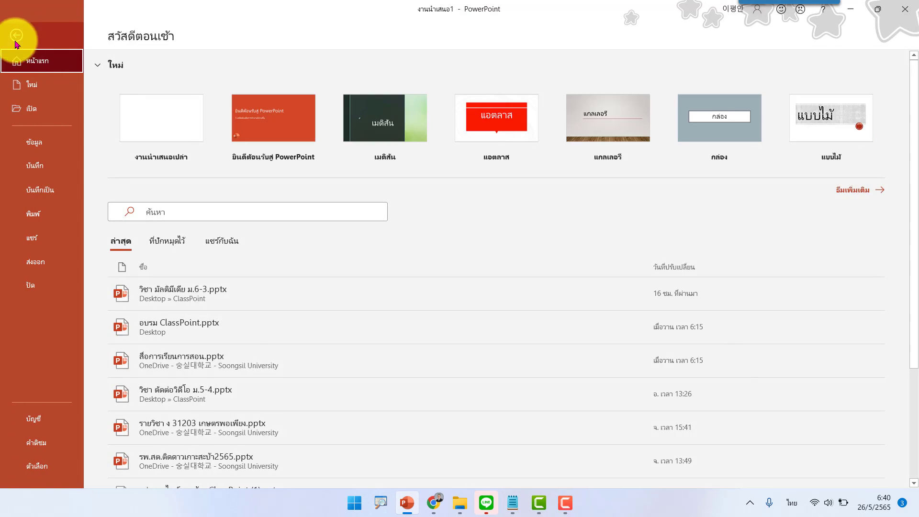
pyautogui.click(50, 191)
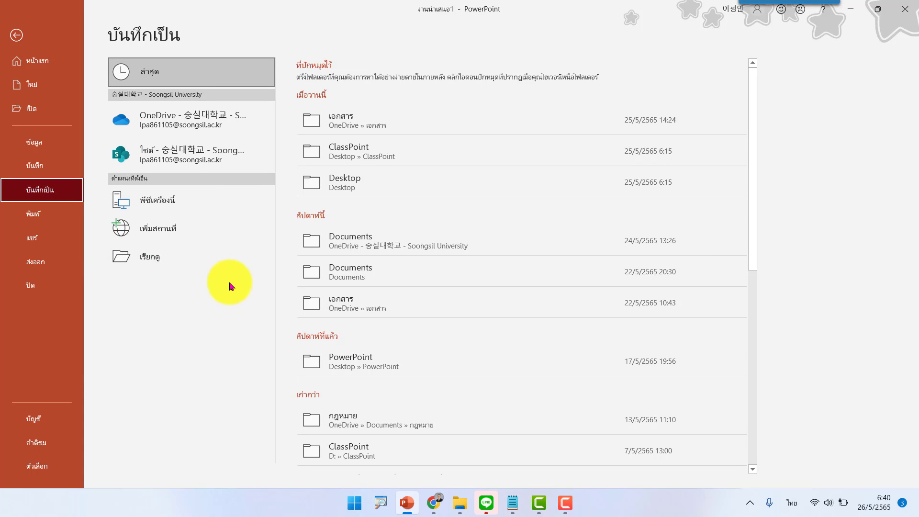
pyautogui.click(181, 261)
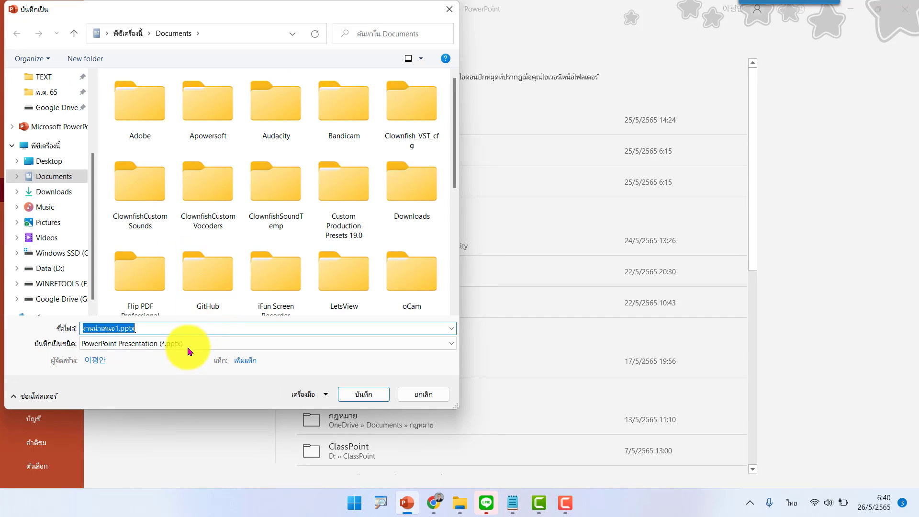
pyautogui.click(189, 348)
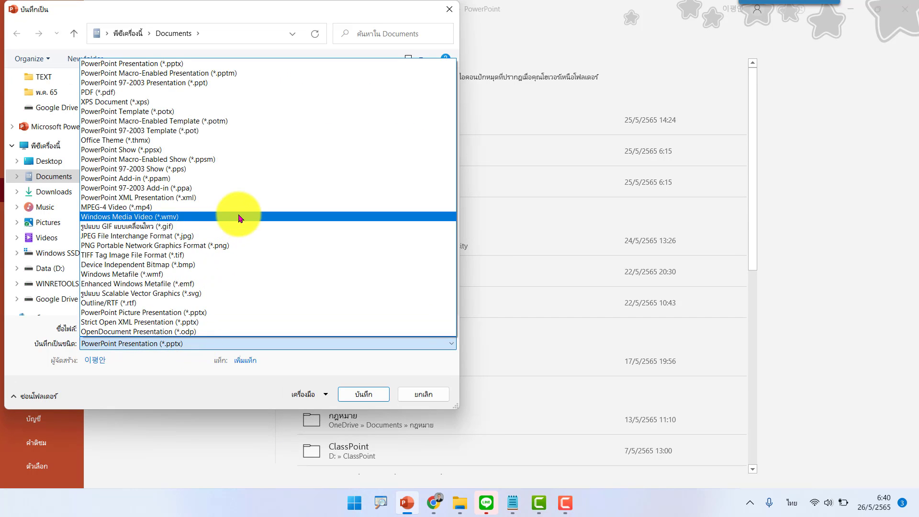
pyautogui.click(245, 207)
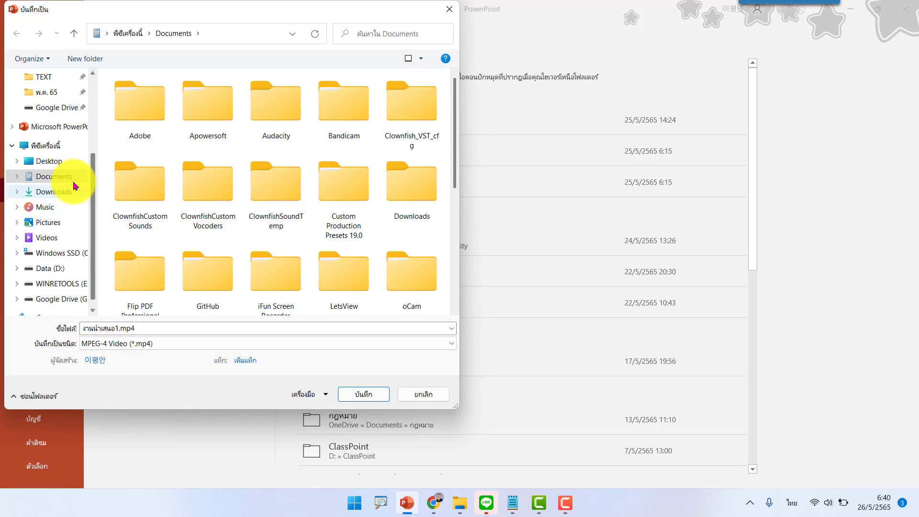
pyautogui.click(53, 161)
pyautogui.scroll(-2, 311, 199)
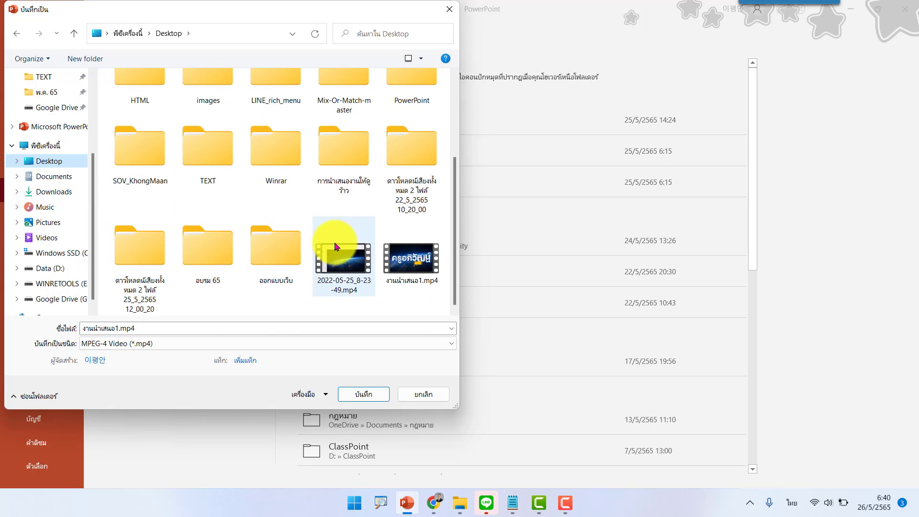
pyautogui.click(152, 327)
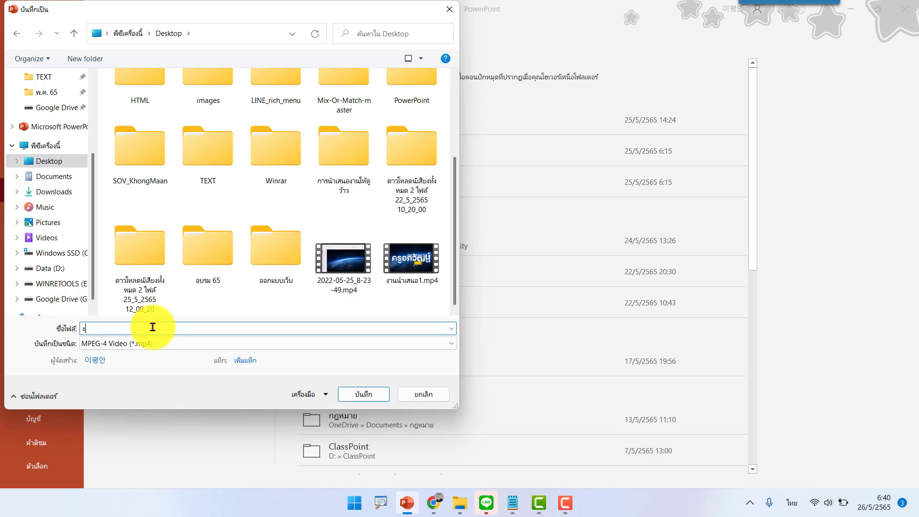
pyautogui.write('title')
pyautogui.click(363, 394)
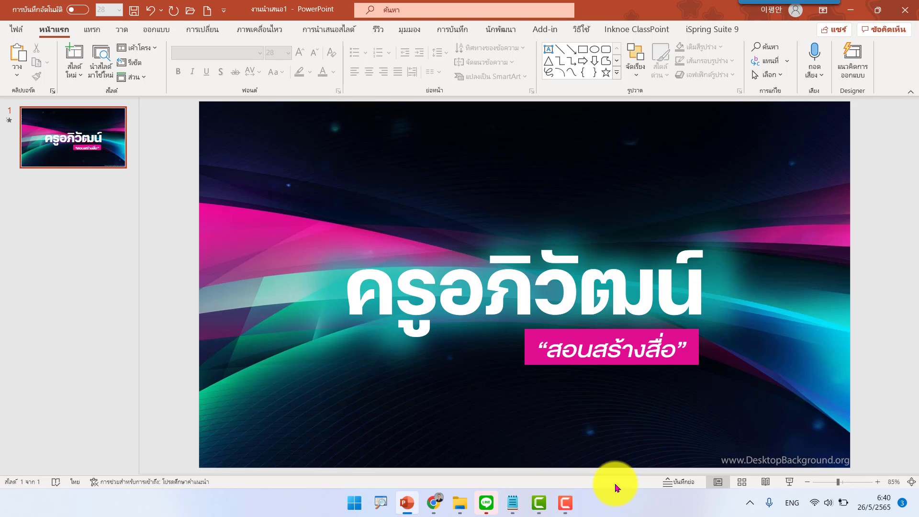
pyautogui.click(850, 10)
# Play title.mp4 from the desktop in Photos, then bring Chrome back.
pyautogui.click(849, 12)
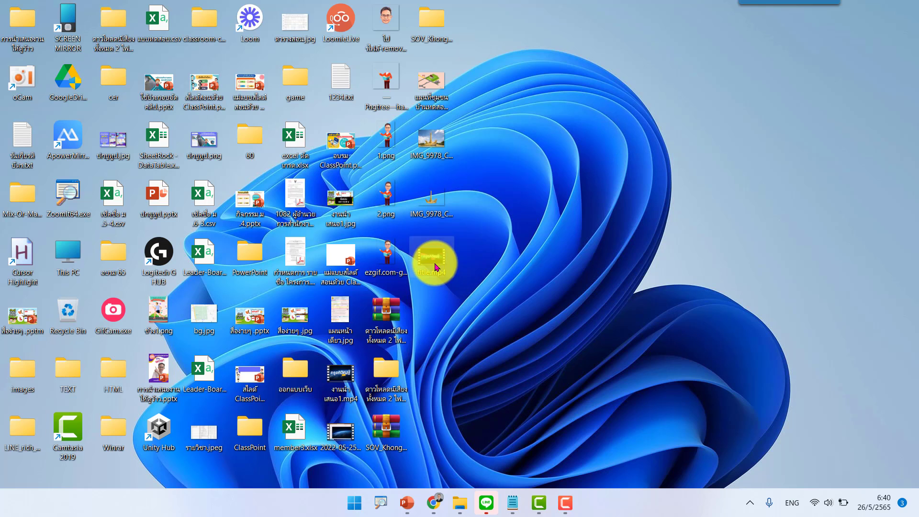
pyautogui.doubleClick(435, 267)
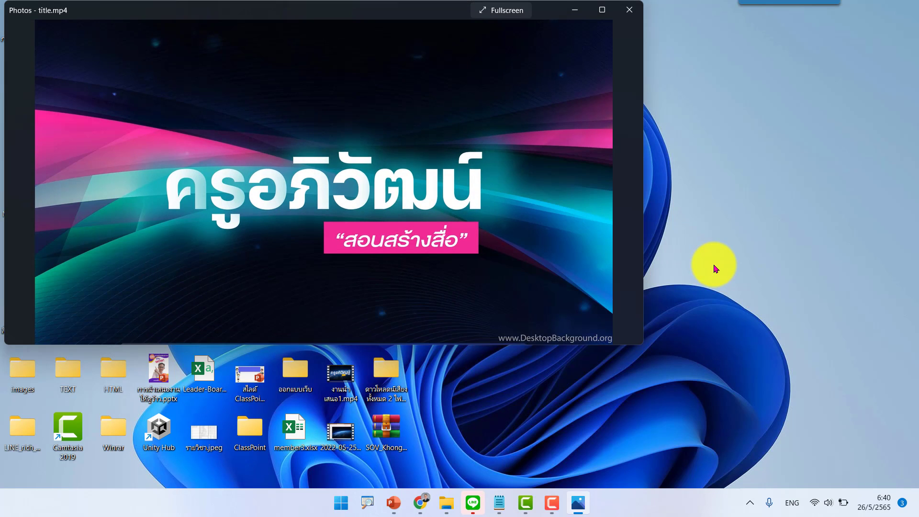
pyautogui.click(420, 502)
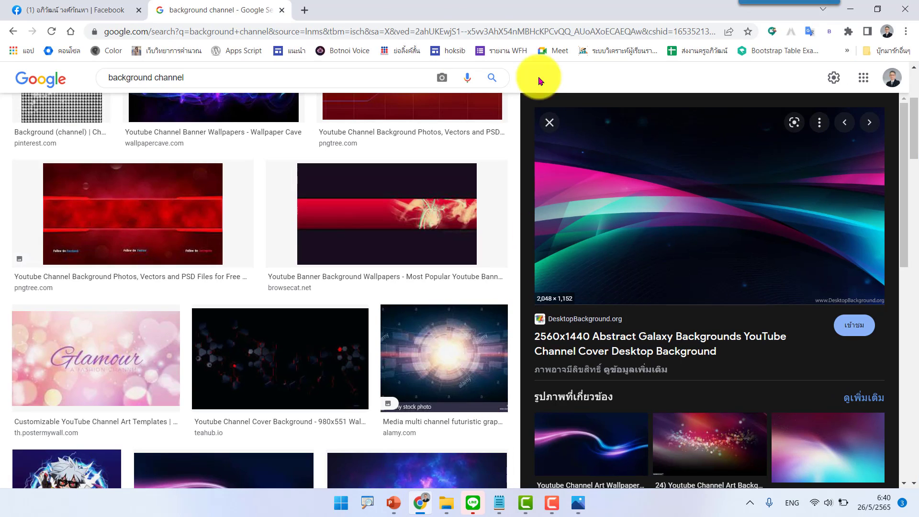
# Open the Canva home page from its shortcut tile in a new Chrome tab.
pyautogui.click(305, 10)
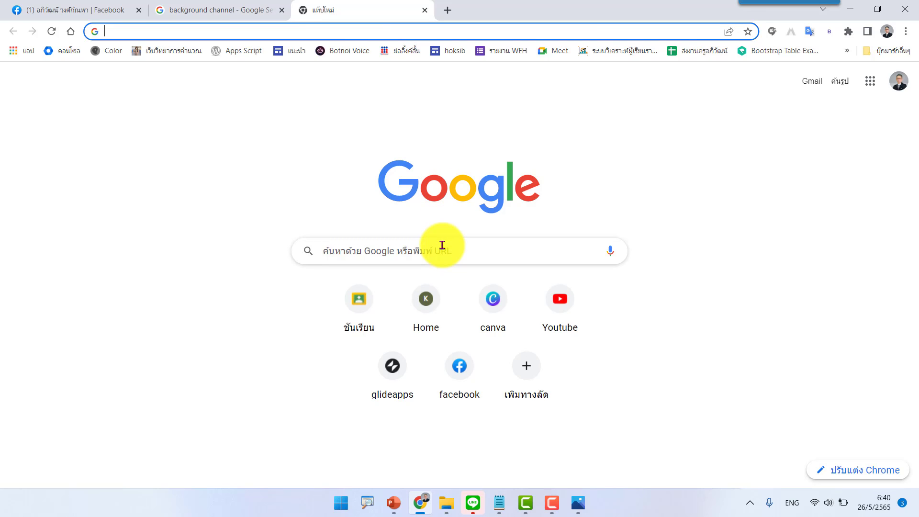
pyautogui.click(504, 302)
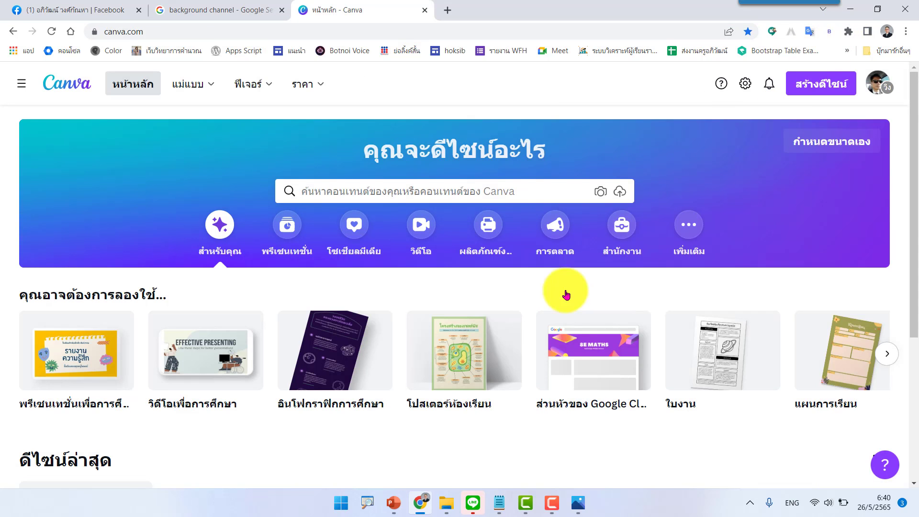
pyautogui.click(396, 503)
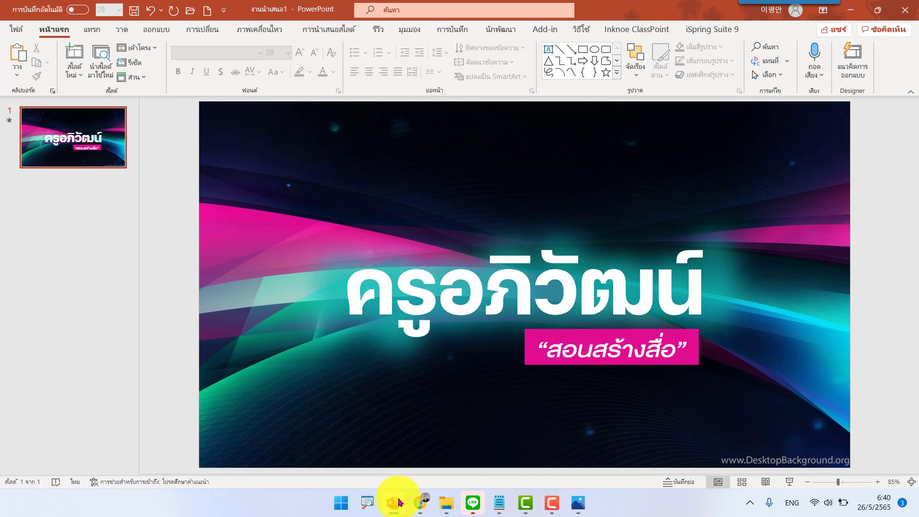